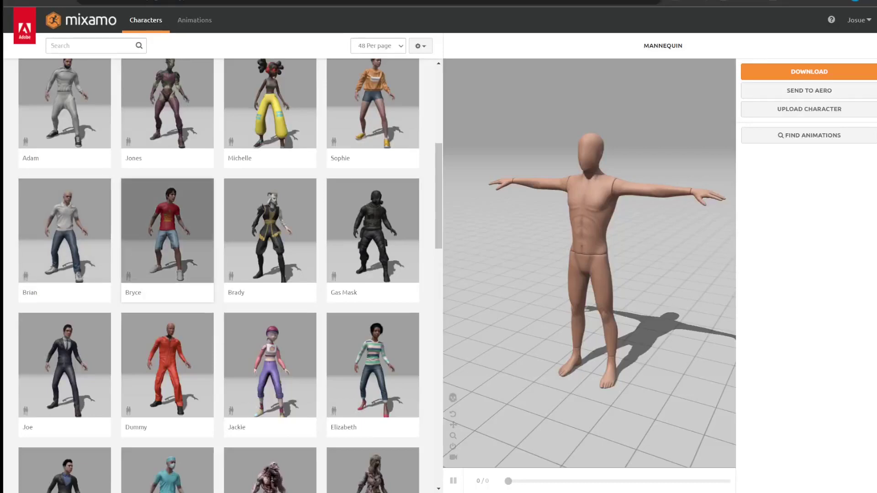
- Make Bryce the active Mixamo character and download him as an FBX Binary in T-pose
click(173, 233)
click(627, 164)
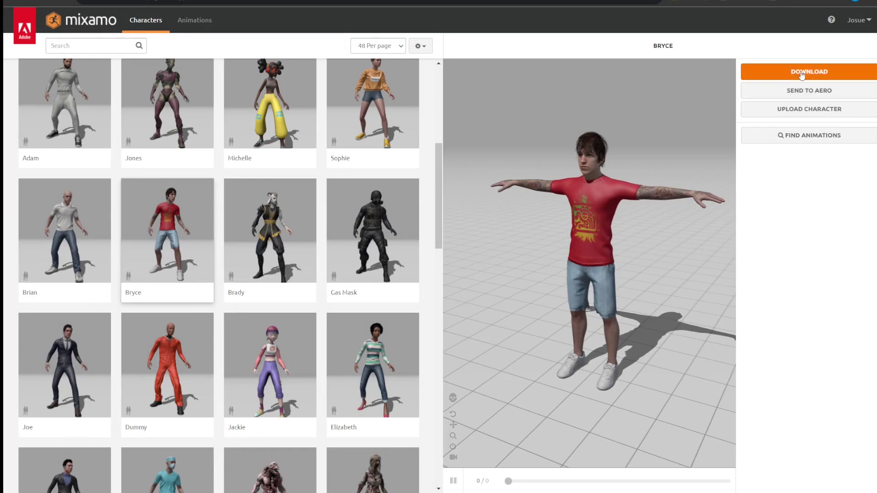
click(802, 73)
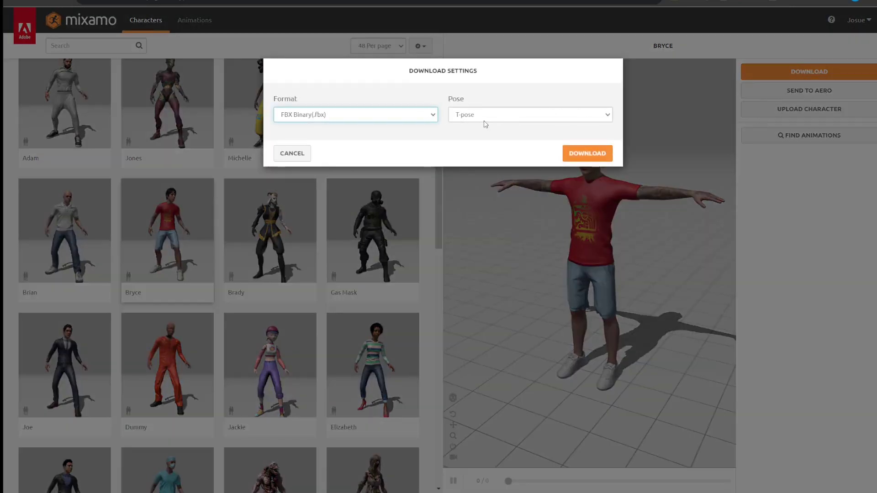
click(588, 154)
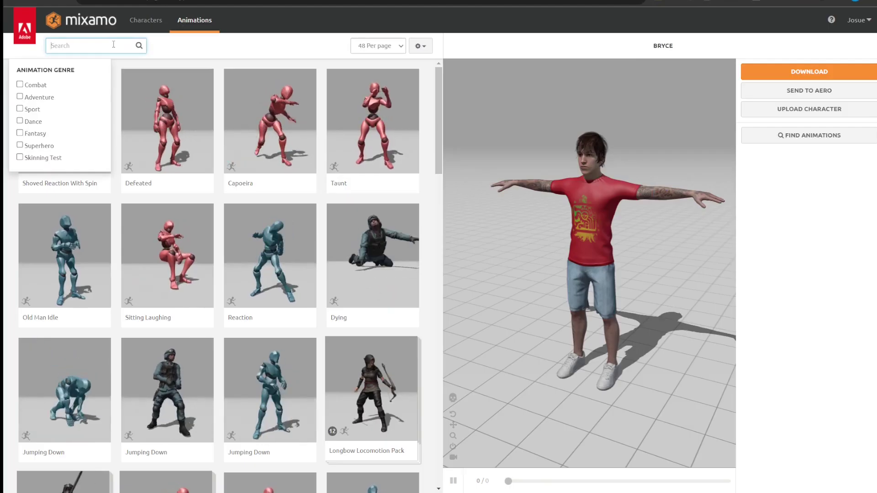
- Apply the Idle animation to Bryce and download it Without Skin at 24 fps
text(idle)
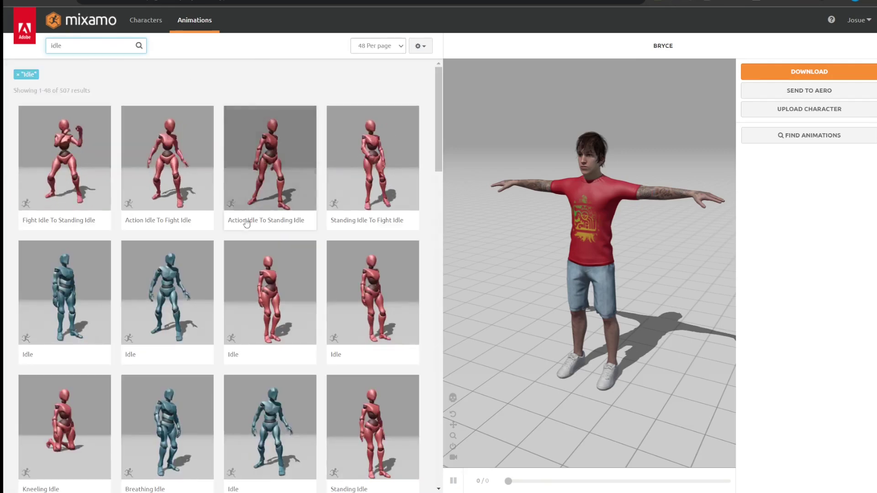
click(181, 304)
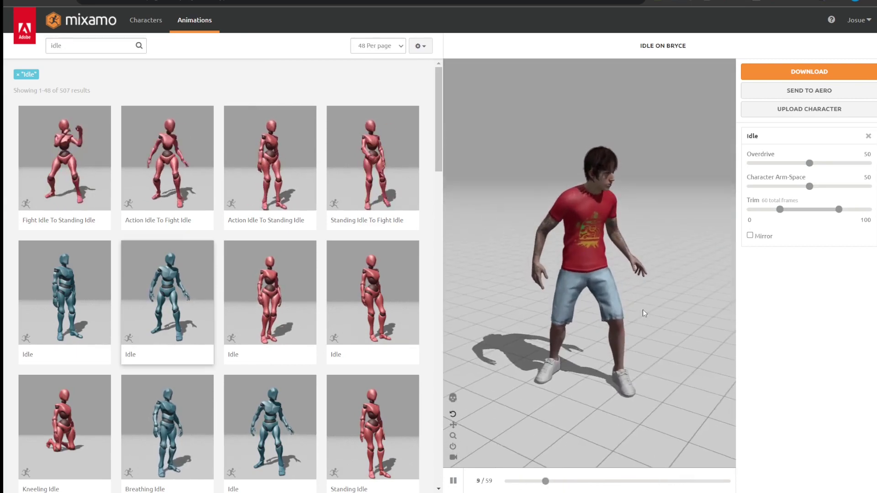
click(803, 71)
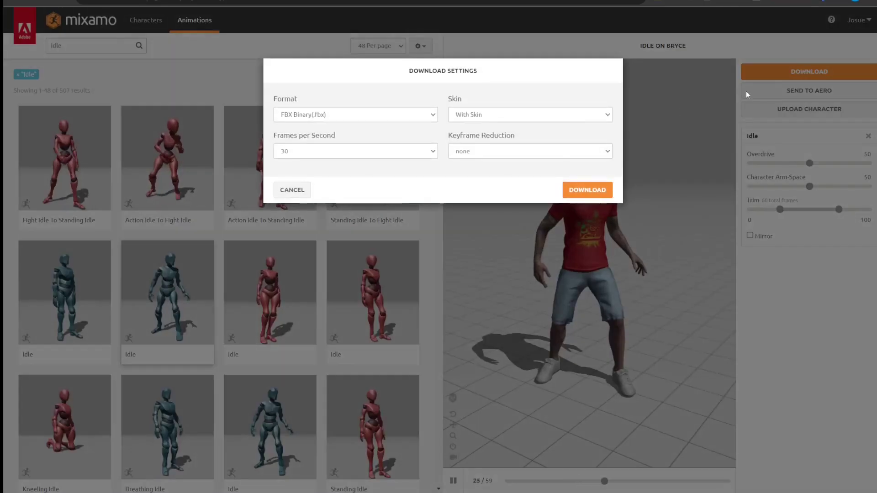
click(556, 114)
click(452, 136)
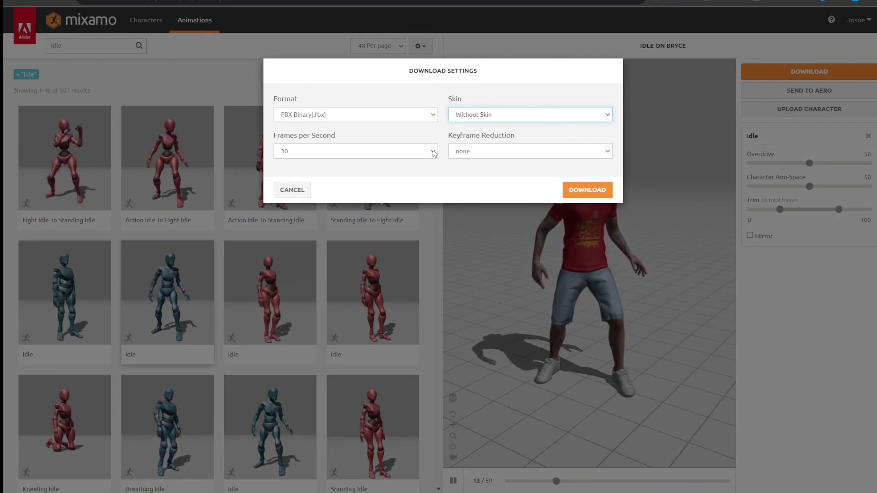
click(320, 151)
click(295, 166)
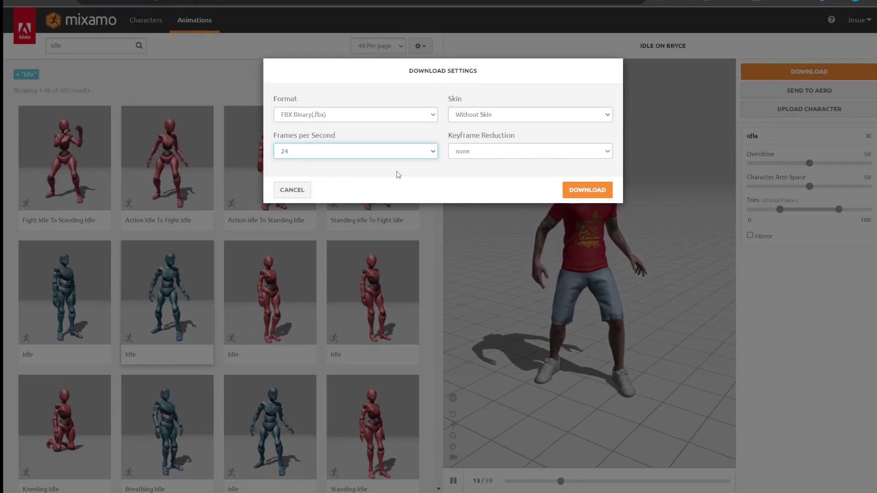
click(587, 190)
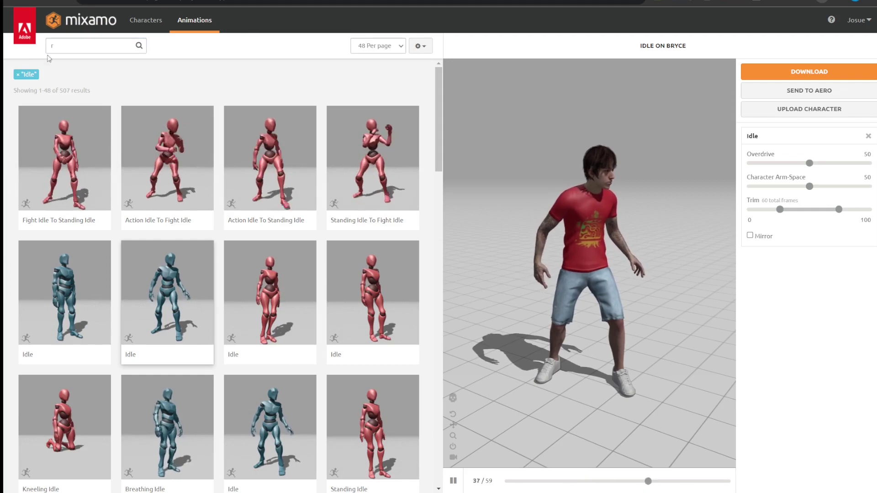
- Download the Running animation with In Place enabled
click(68, 46)
text(i)
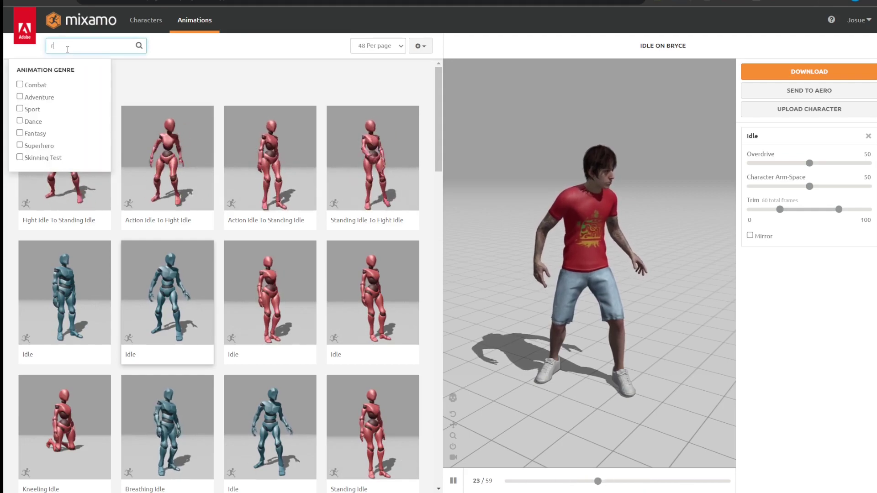
text(unn)
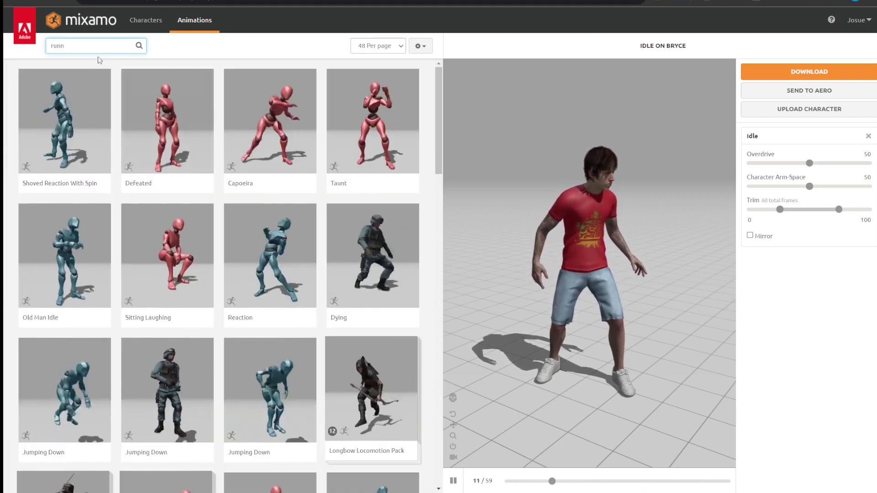
drag(74, 46, 40, 53)
text(run)
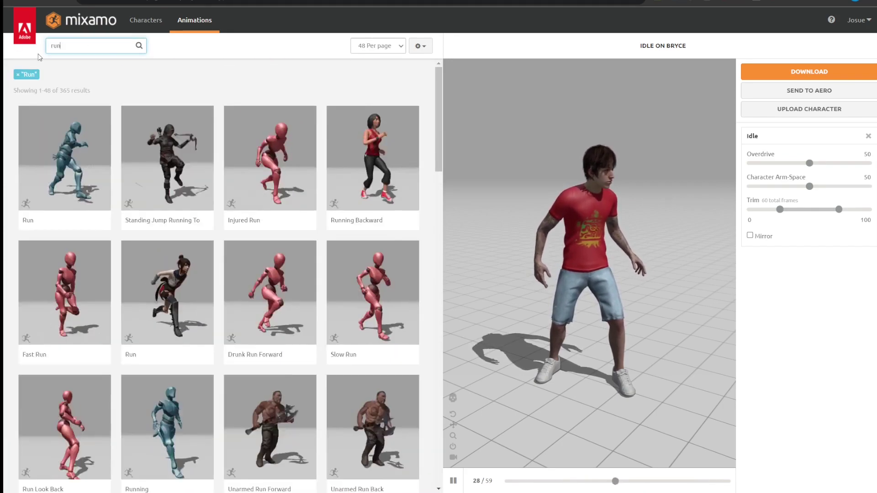
scroll(319, 274, down, 2)
scroll(183, 229, down, 1)
click(167, 226)
click(750, 298)
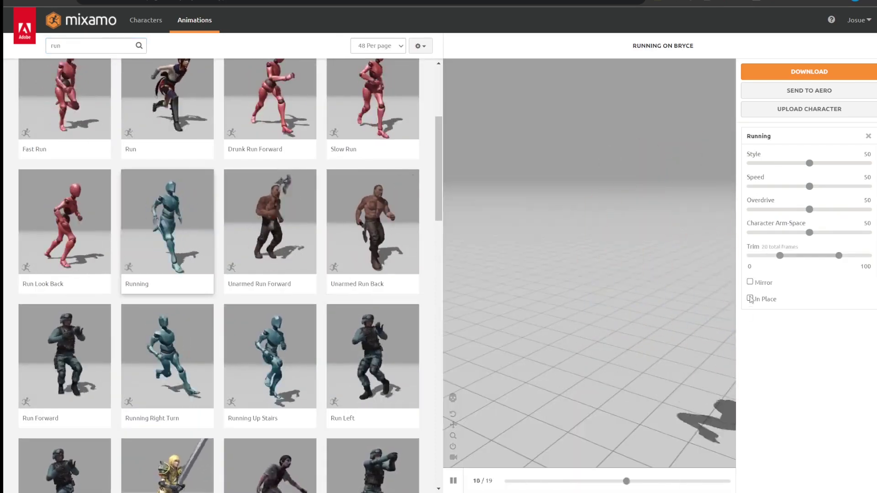
click(798, 74)
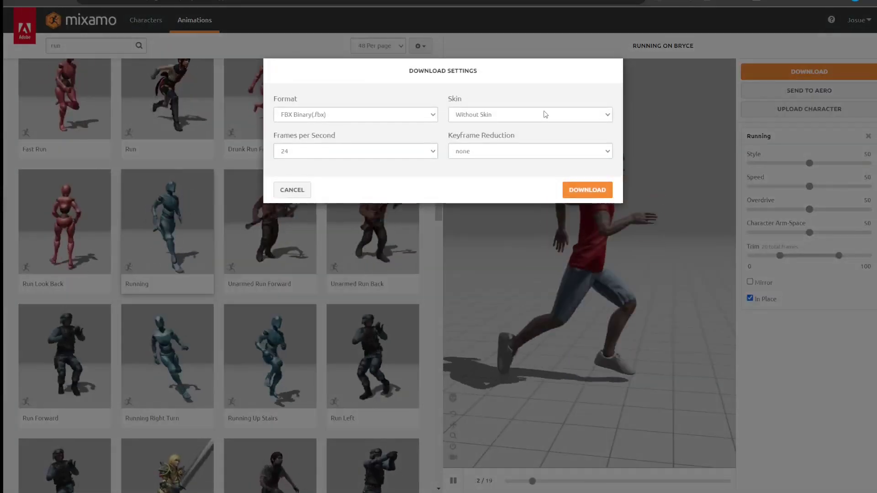
click(589, 191)
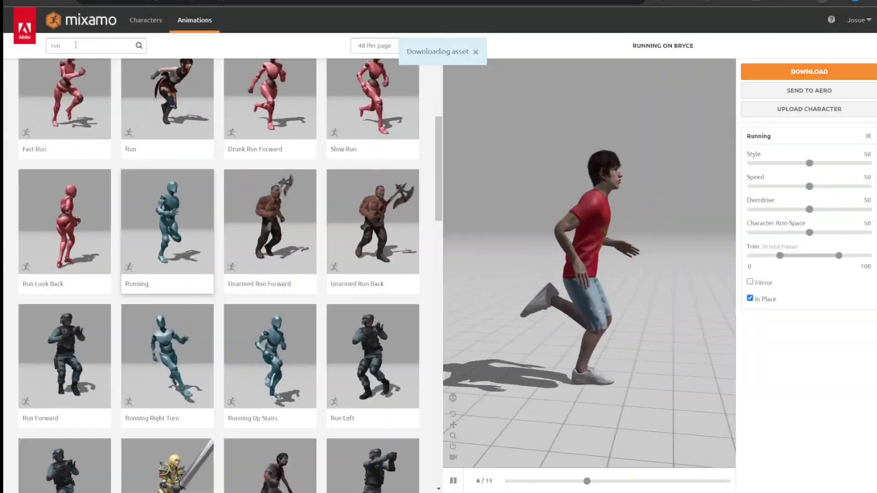
- Load the Jump animation on Bryce with In Place enabled
click(96, 45)
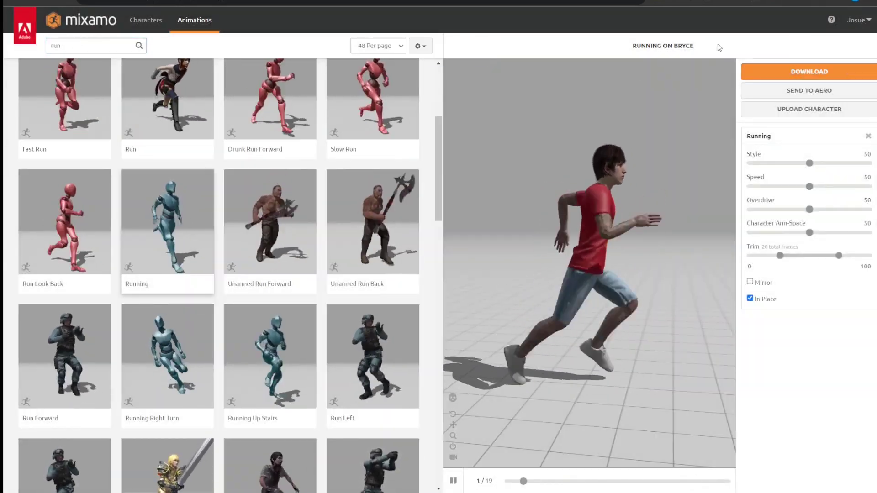
drag(96, 45, 42, 52)
text(jump)
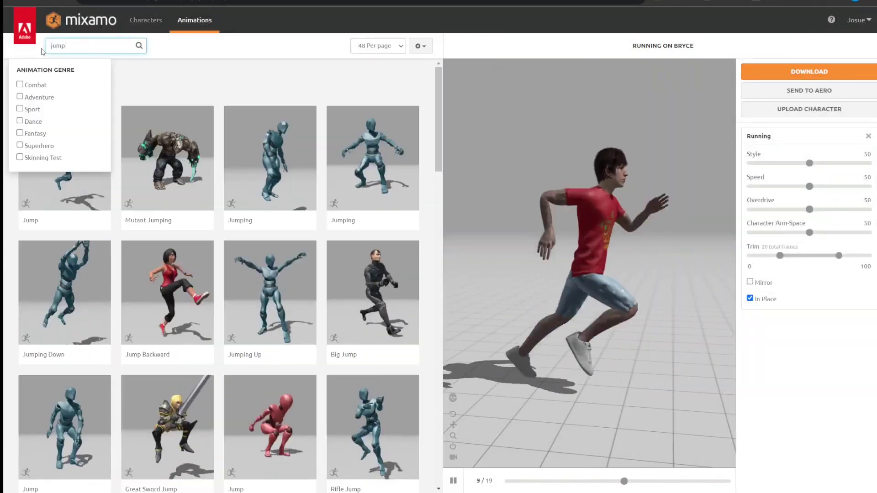
scroll(202, 324, down, 3)
scroll(202, 324, down, 4)
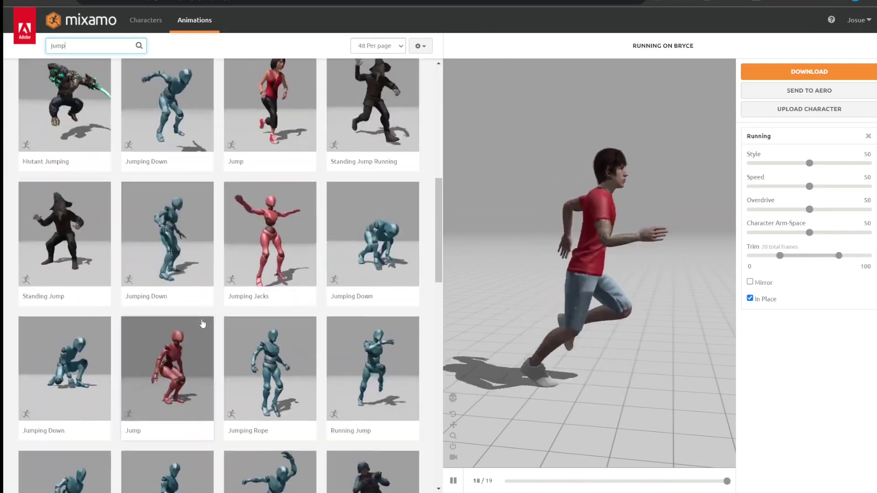
scroll(202, 325, down, 3)
click(201, 324)
click(750, 253)
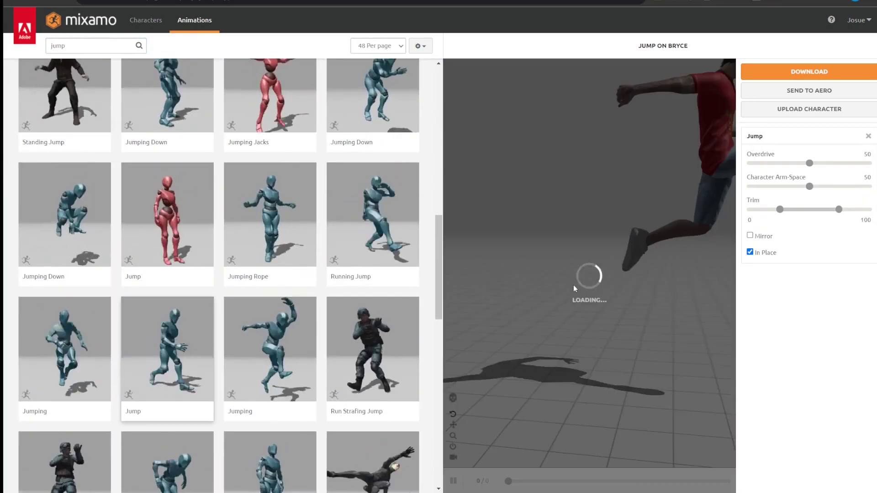
- Open Jump's download settings, then delete Blender's default cube and light
click(809, 72)
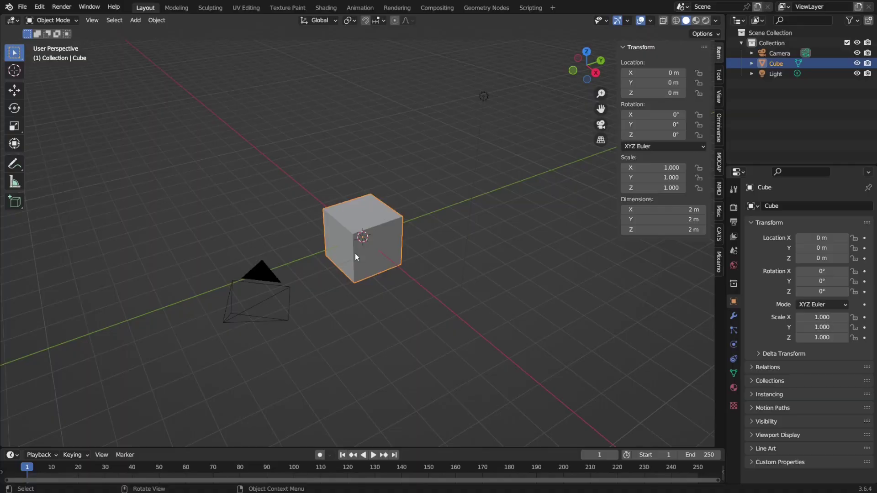
key(Delete)
click(481, 100)
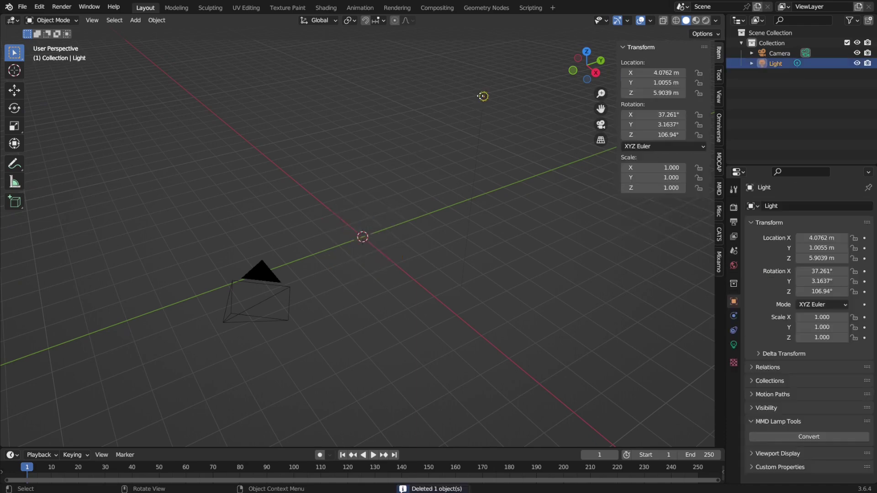
key(Delete)
middle_drag(345, 320, 377, 322)
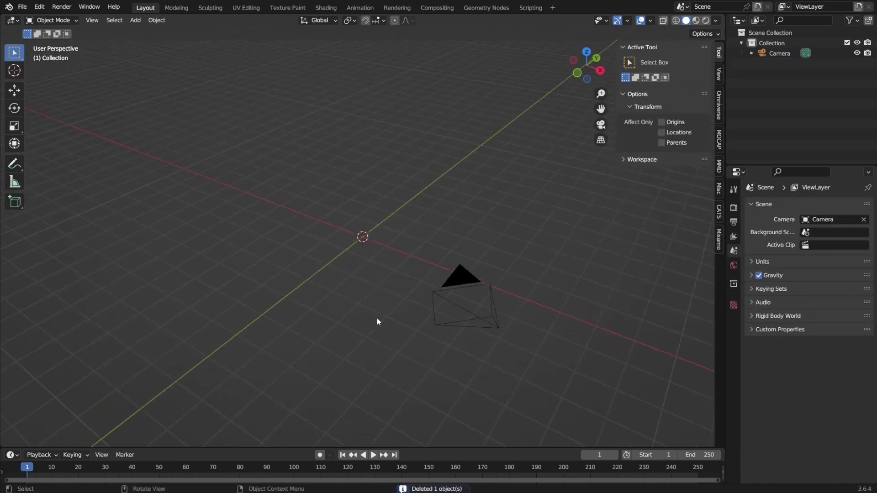
- Place the camera at location -5 m, -2 m, 0.85 m
click(480, 324)
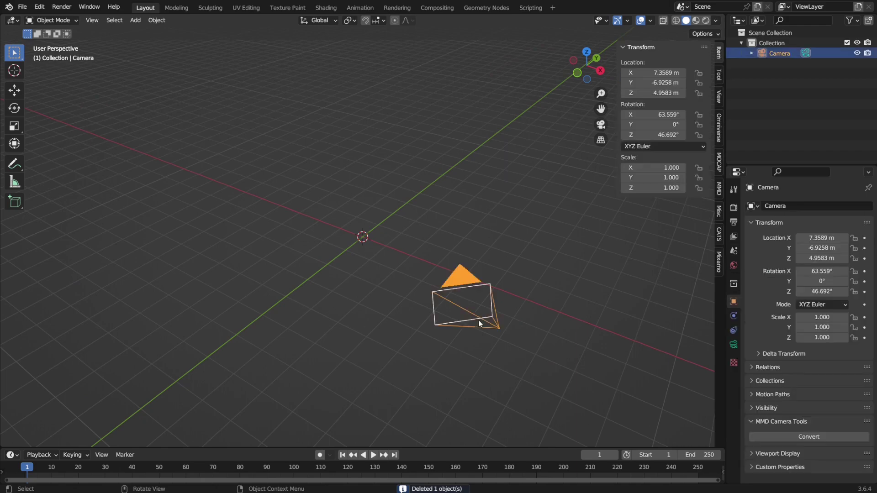
click(670, 74)
text(-5)
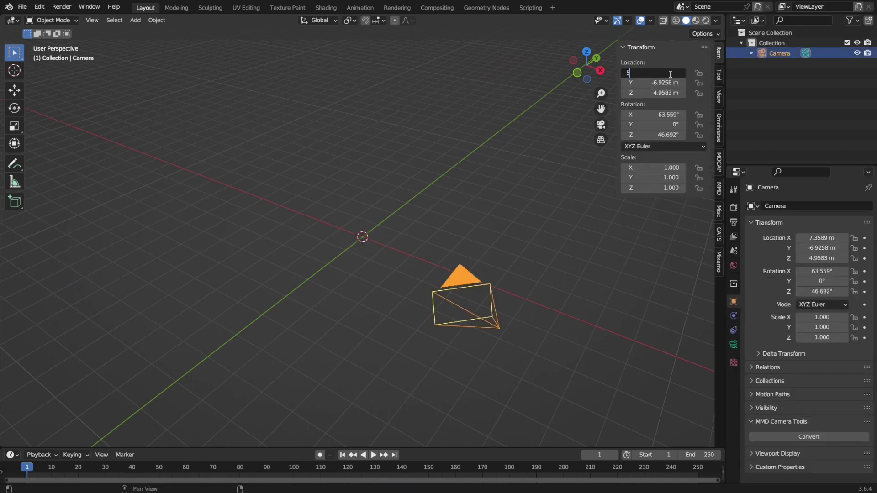
key(Return)
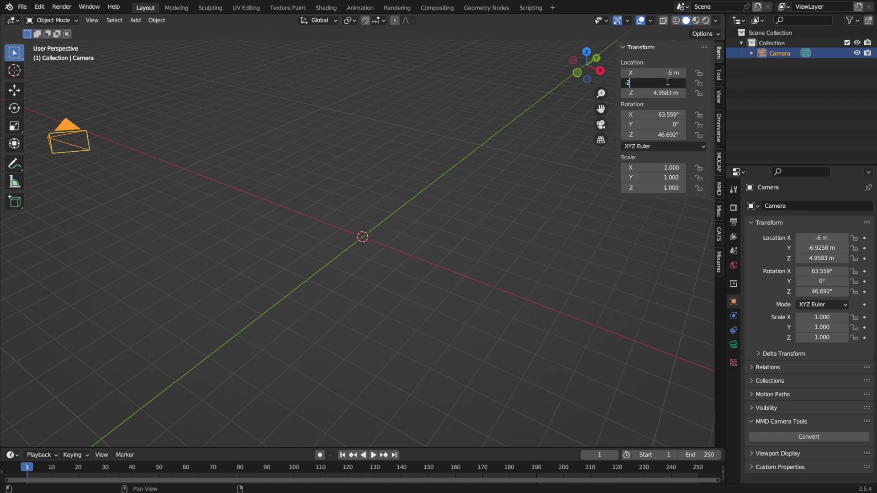
key(Return)
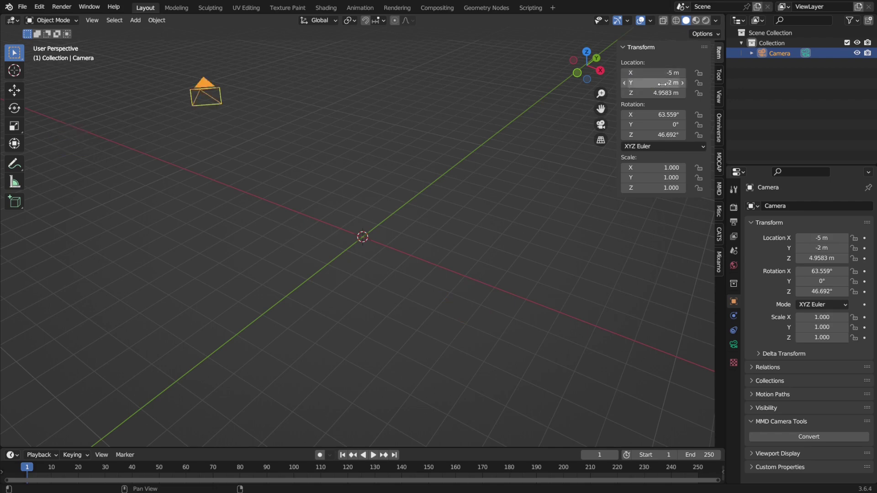
click(661, 94)
text(0.85)
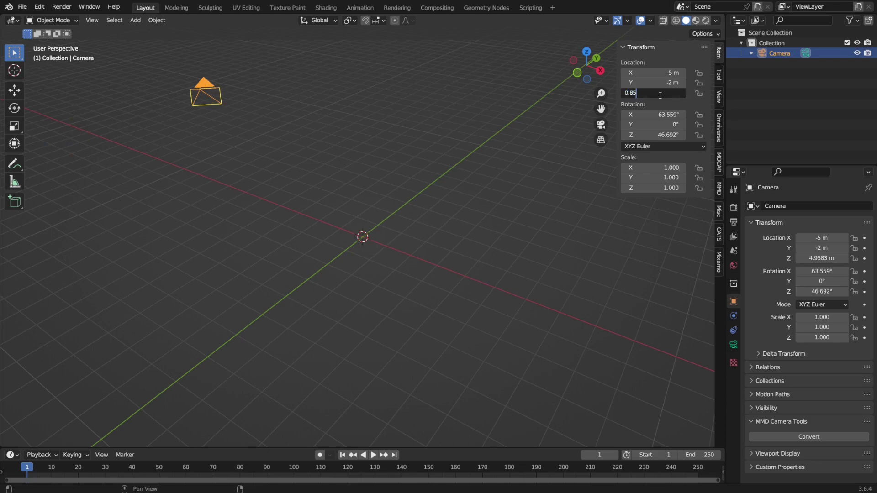
key(Return)
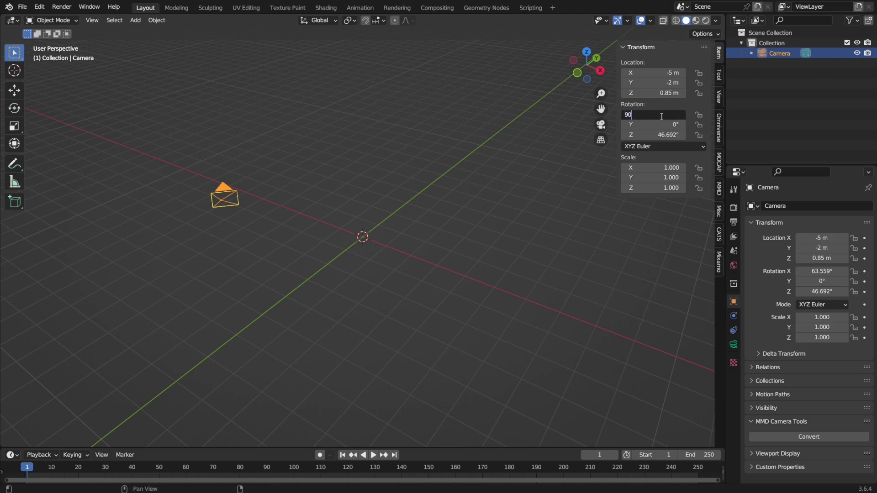
- Rotate the camera to 90°, 0°, -67° and look through it to check framing
key(Return)
click(662, 136)
text(-67)
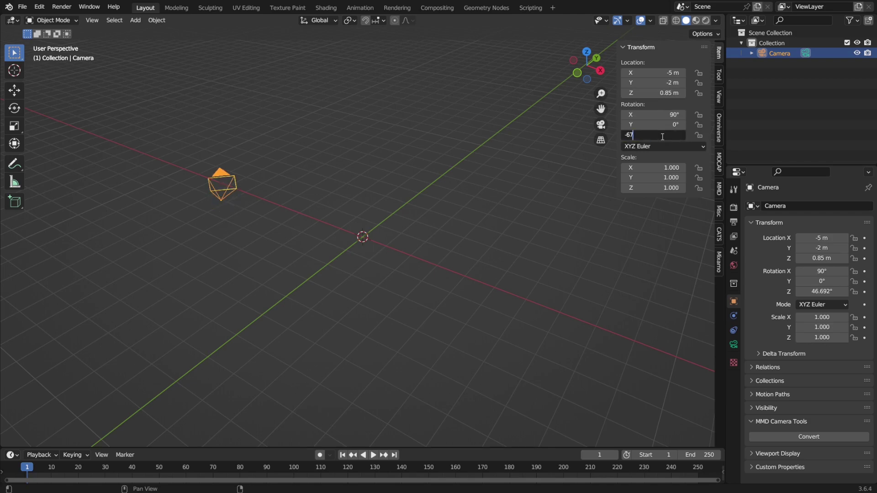
key(Return)
mouse_move(351, 297)
middle_down()
mouse_move(495, 279)
mouse_move(486, 292)
mouse_move(422, 309)
mouse_move(396, 301)
mouse_move(410, 305)
middle_up()
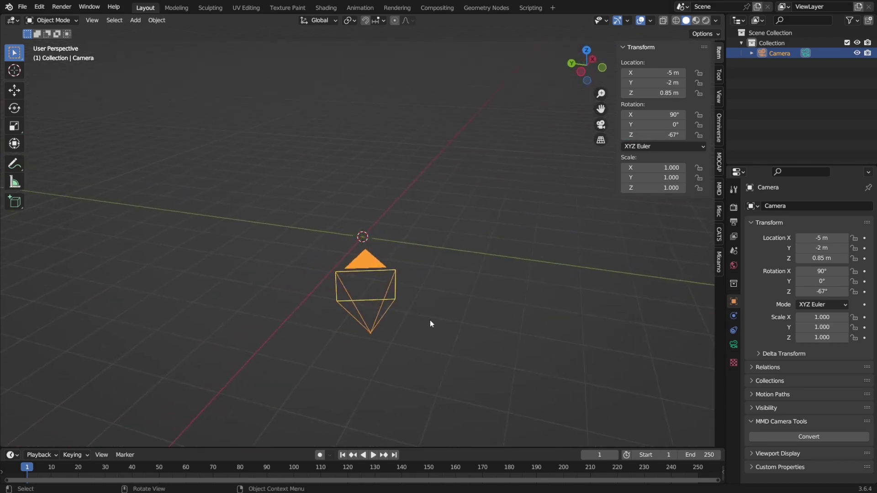
key(KP_0)
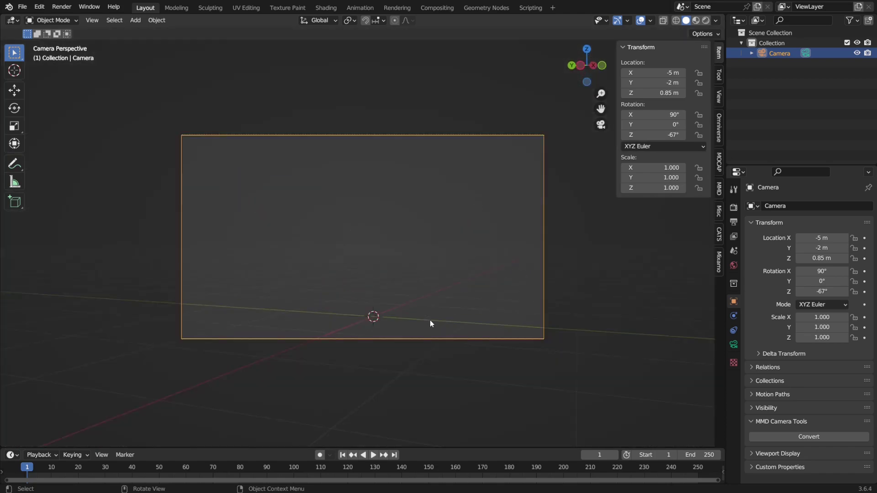
- Import Bryce's T-pose FBX and view him close up in Material Preview shading
key(KP_0)
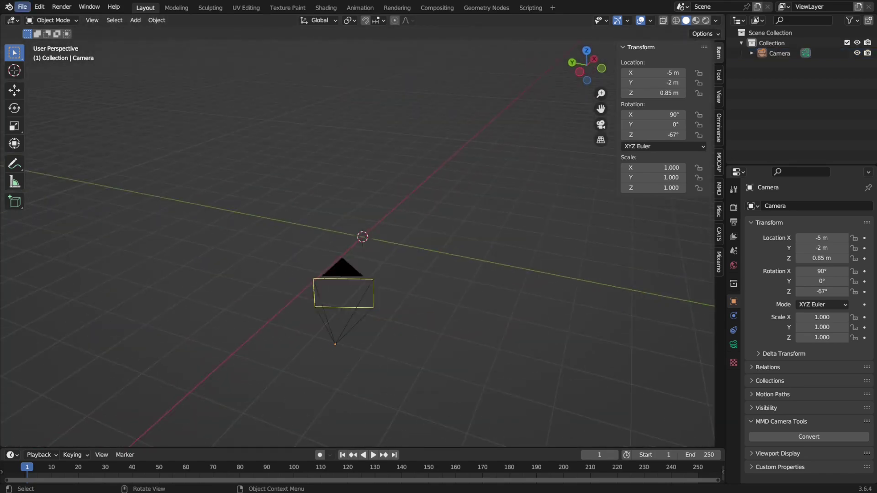
click(22, 7)
mouse_move(40, 145)
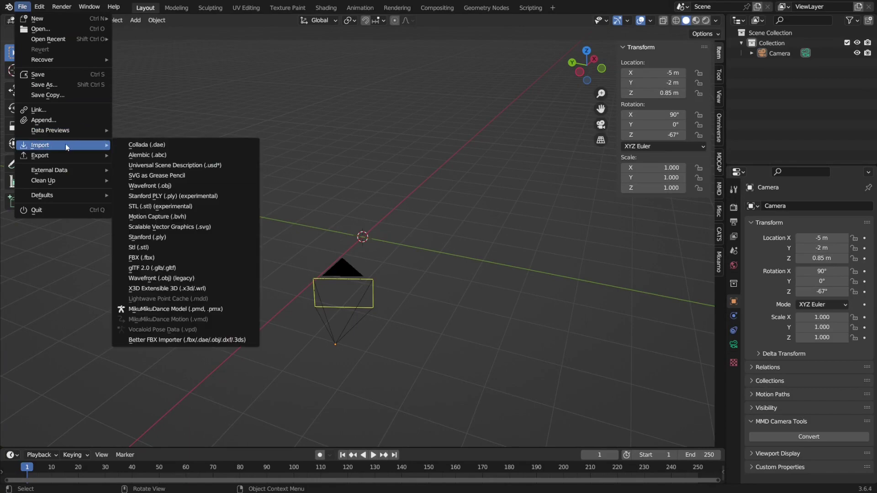
click(152, 258)
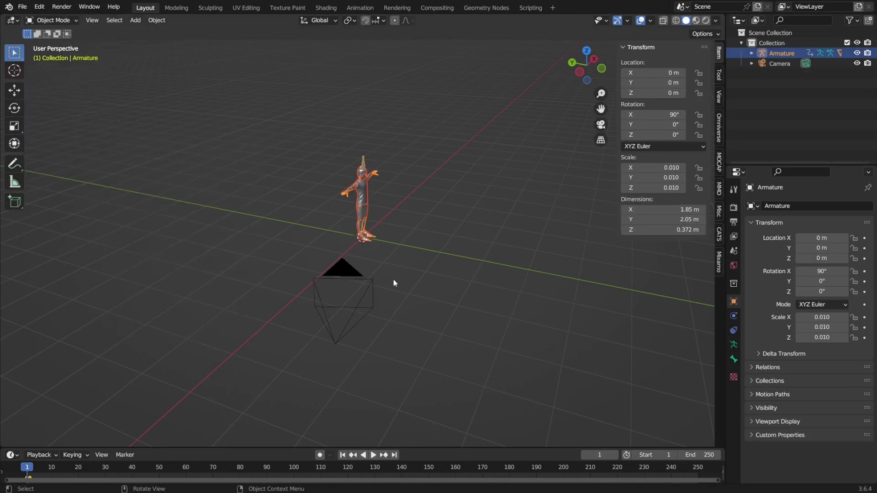
key(KP_Decimal)
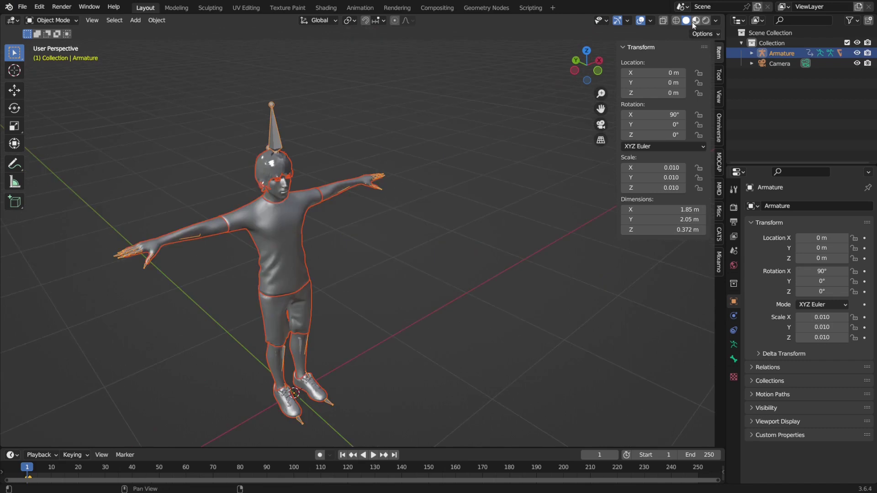
click(693, 23)
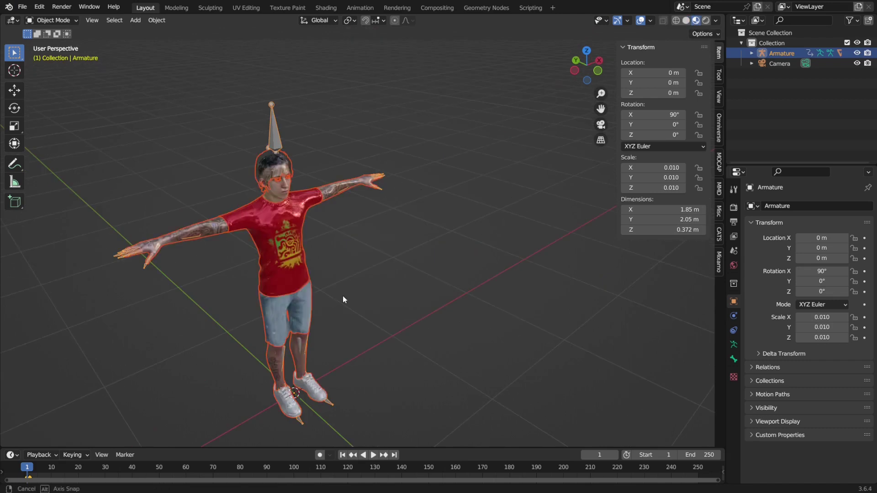
middle_drag(345, 300, 354, 293)
scroll(354, 294, up, 5)
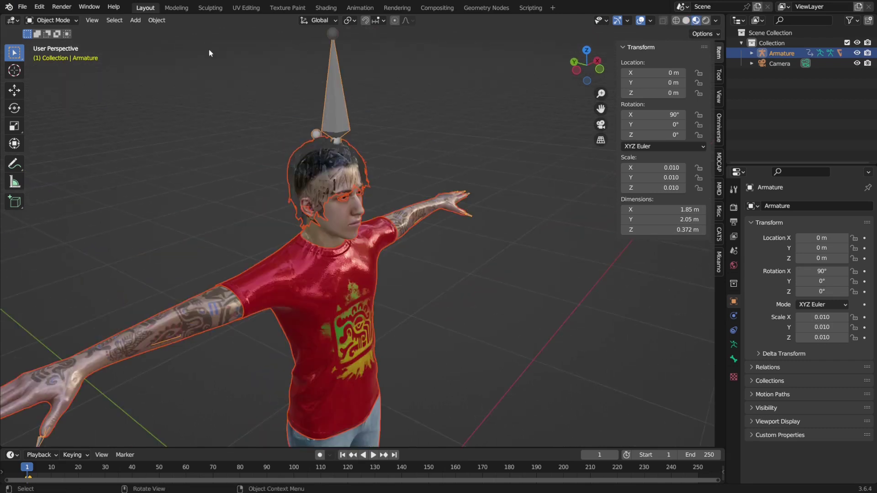
click(327, 8)
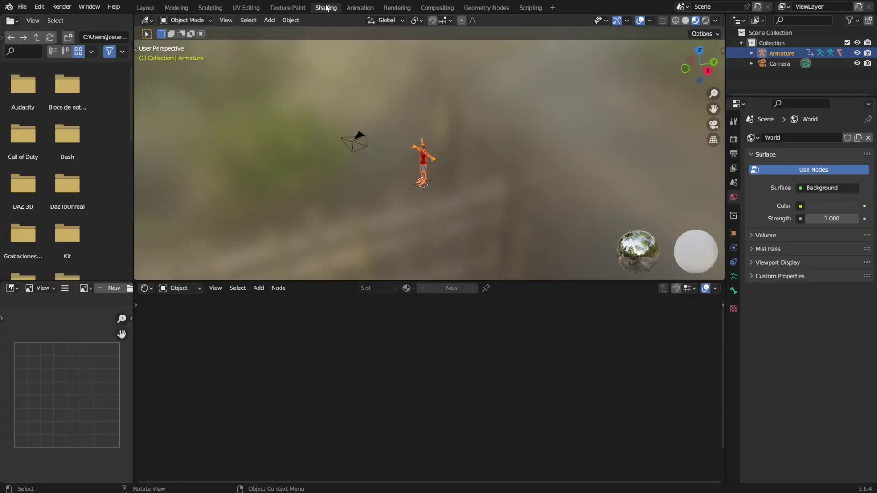
- Select the hair mesh and set its material's Blend and Shadow modes to Alpha Hashed
click(459, 152)
scroll(352, 169, up, 5)
middle_drag(352, 169, 382, 140)
scroll(385, 130, up, 3)
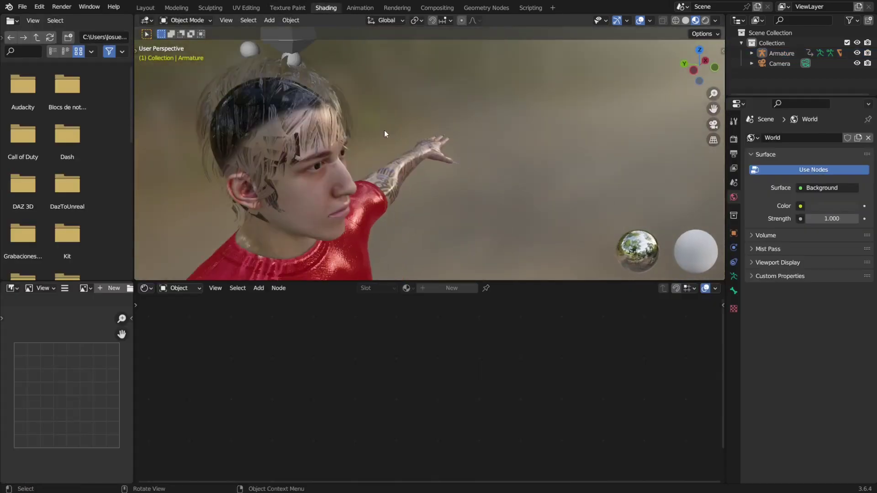
click(321, 120)
click(733, 320)
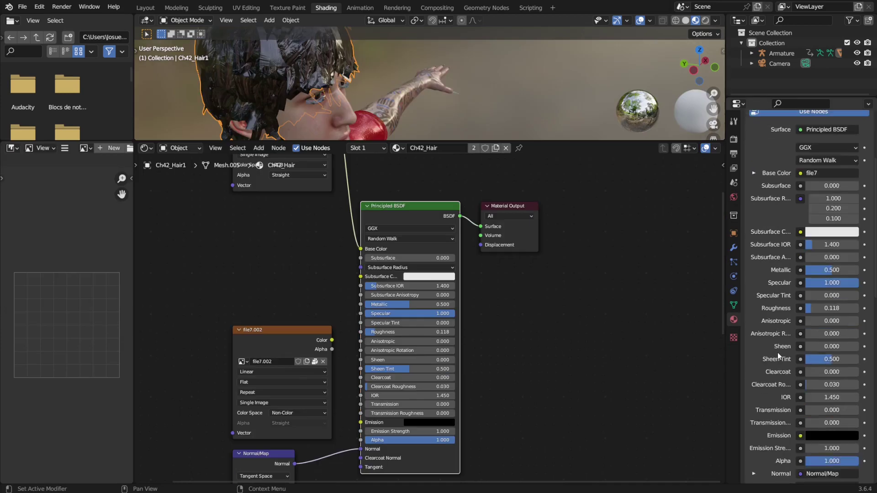
scroll(777, 352, down, 3)
scroll(777, 353, down, 3)
scroll(778, 353, down, 3)
scroll(778, 353, down, 5)
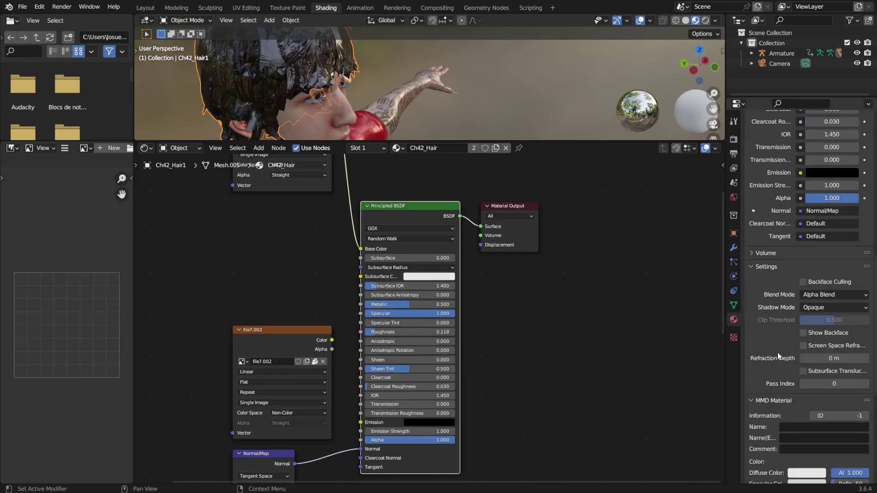
click(859, 280)
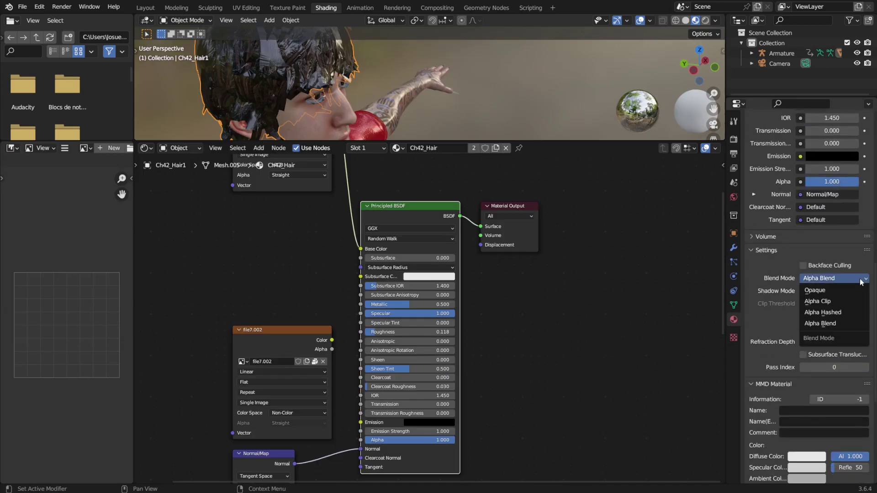
click(836, 313)
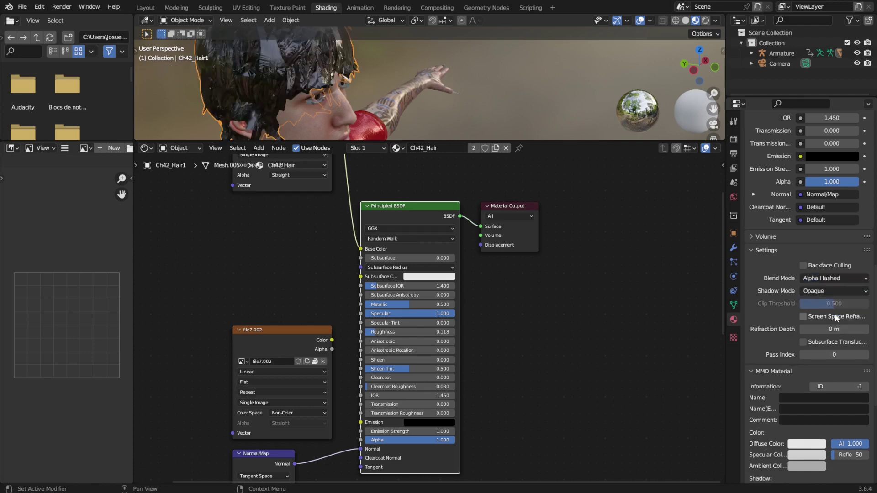
click(865, 293)
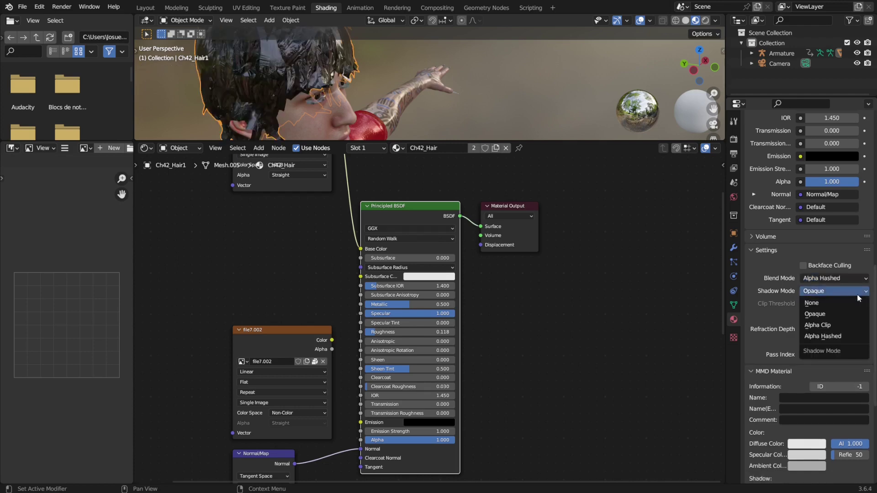
click(827, 336)
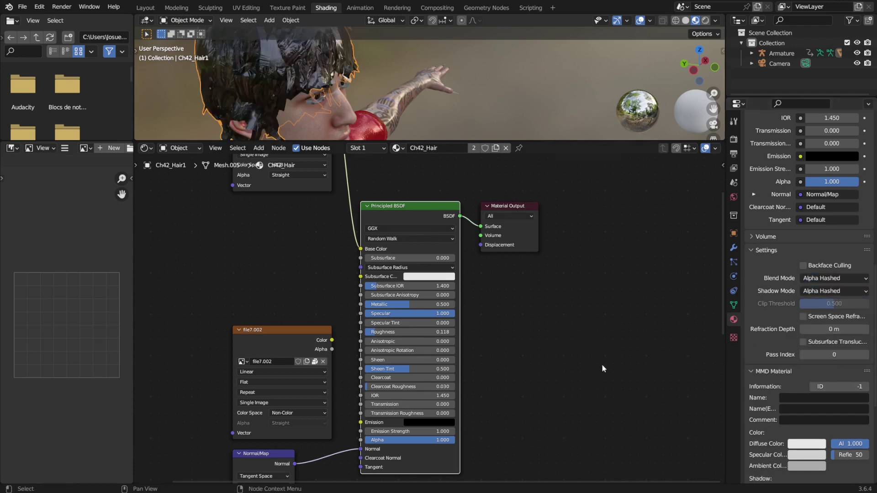
- Link the hair texture's Alpha to the shader Alpha and raise Roughness to 1.000
drag(331, 350, 361, 441)
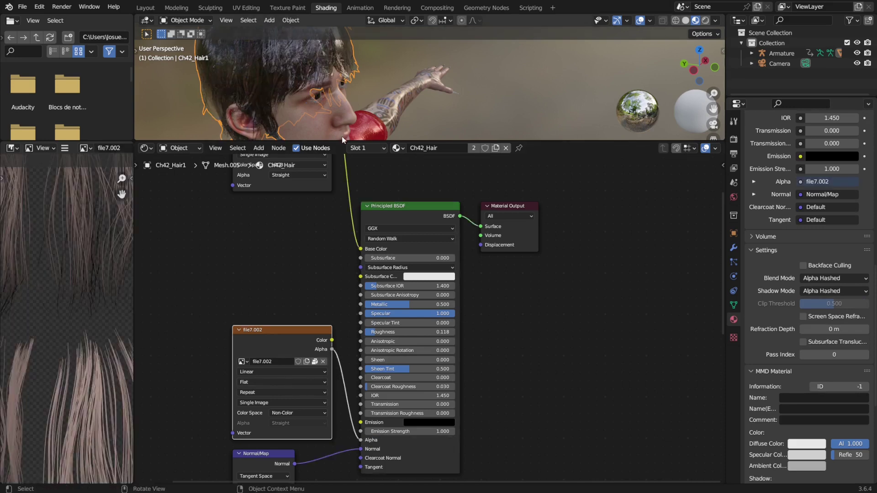
drag(340, 141, 340, 244)
drag(383, 384, 452, 383)
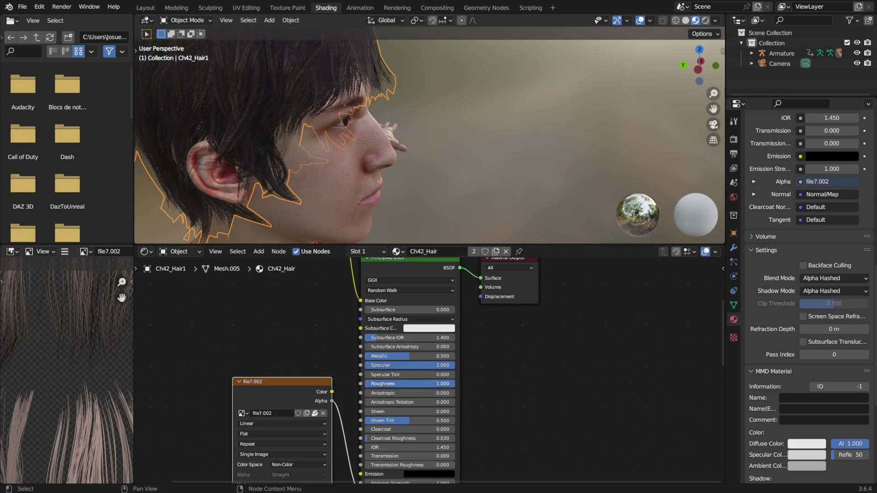
middle_drag(369, 155, 374, 168)
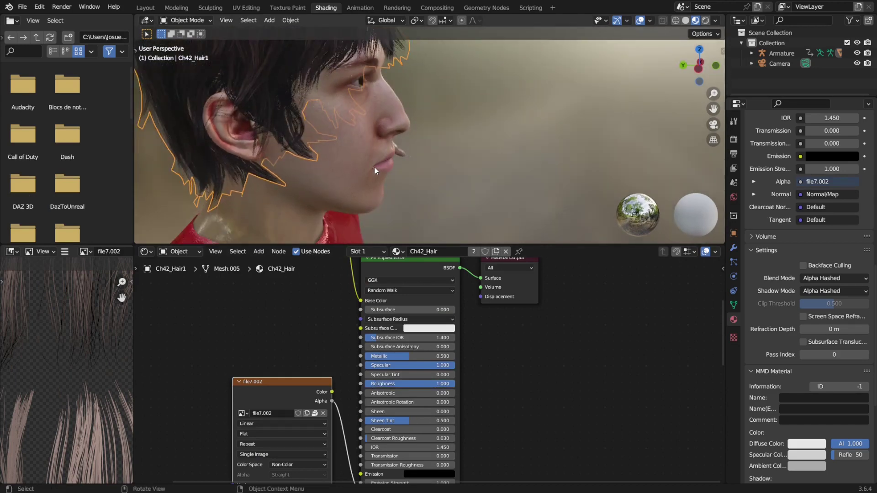
shift+middle_drag(331, 110, 334, 159)
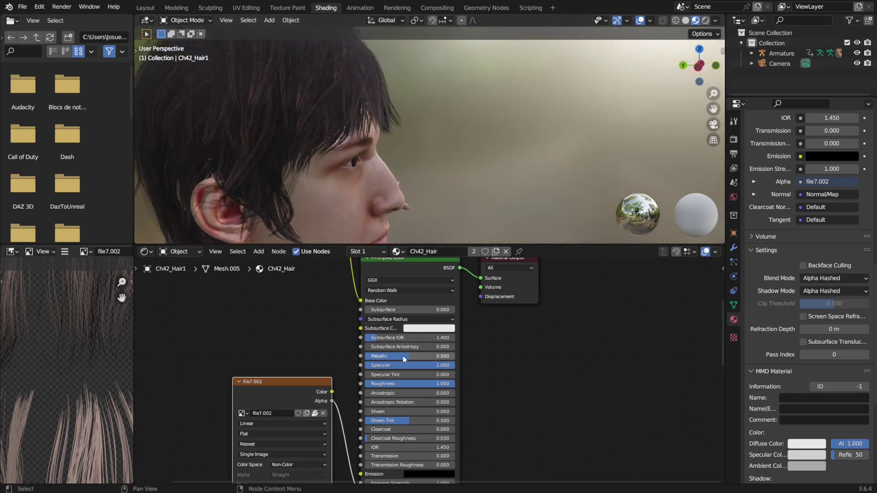
- Set the hair material's Metallic to 0.485 and Specular to 0.509
mouse_move(403, 355)
mouse_down()
mouse_move(421, 355)
mouse_move(403, 355)
mouse_up()
drag(403, 365, 398, 365)
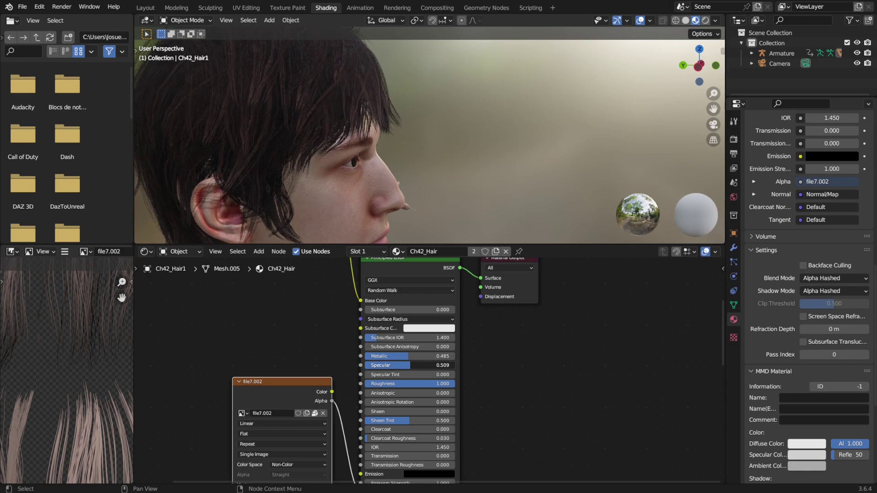
scroll(341, 158, down, 4)
shift+middle_drag(336, 169, 325, 150)
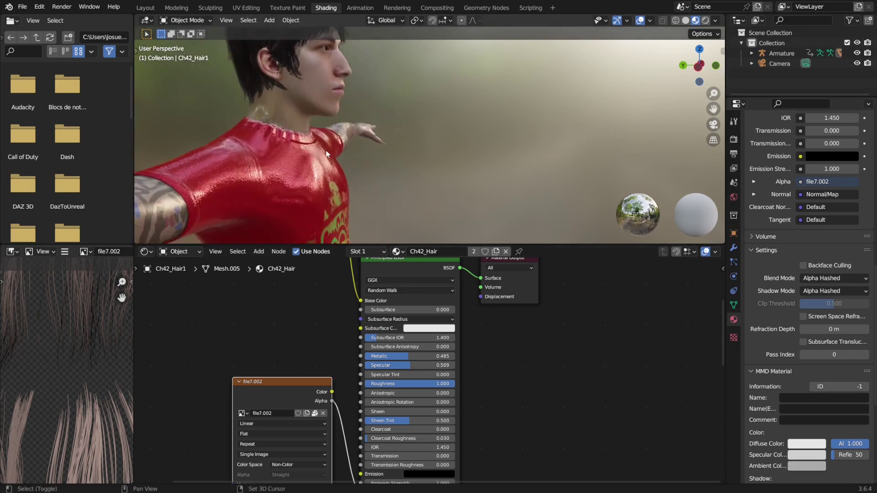
- Unlink the texture from Ch42_Body's Roughness, set Roughness to 0.593, and return to Layout
click(291, 189)
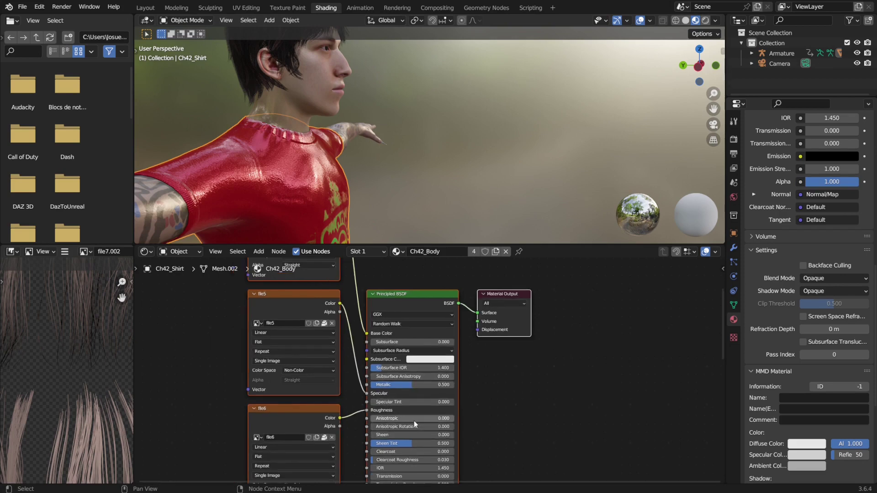
drag(365, 413, 349, 418)
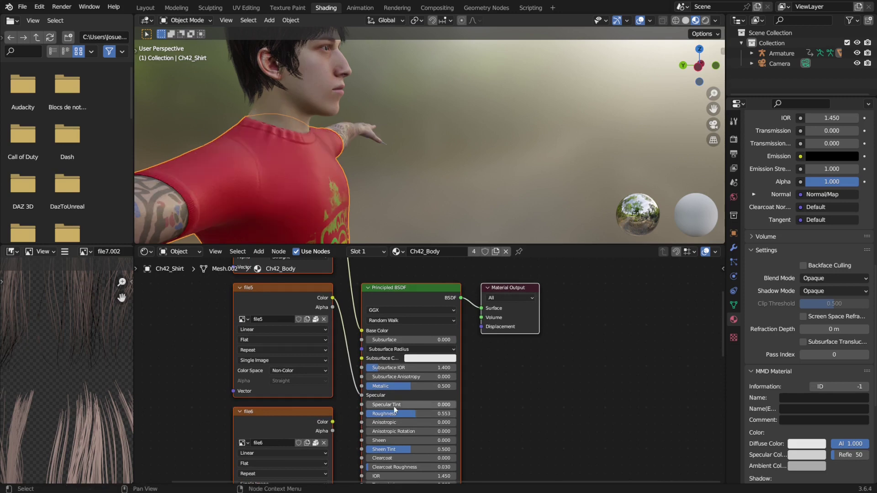
mouse_move(413, 413)
mouse_down()
mouse_move(459, 413)
mouse_move(410, 413)
mouse_move(422, 413)
mouse_up()
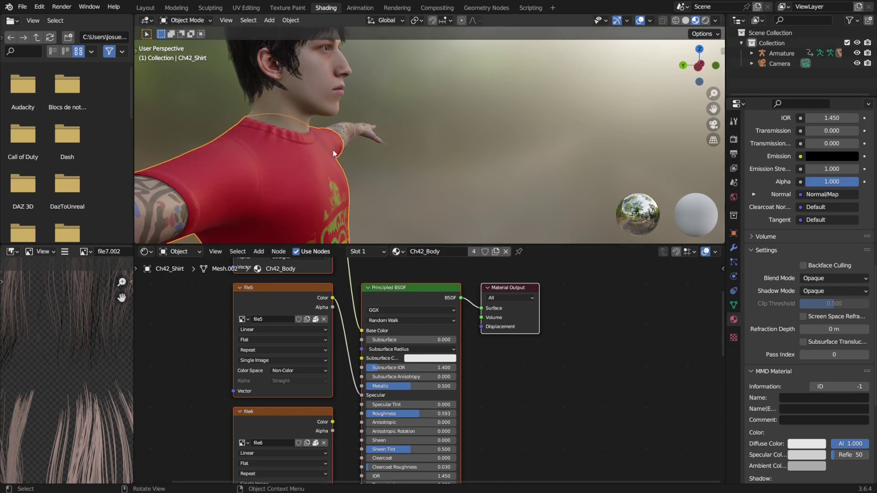
scroll(333, 150, down, 3)
mouse_move(332, 149)
shift+middle_down()
mouse_move(333, 170)
mouse_move(338, 89)
mouse_move(346, 193)
mouse_move(341, 134)
mouse_move(358, 142)
mouse_move(341, 179)
shift+middle_up()
click(145, 7)
click(21, 7)
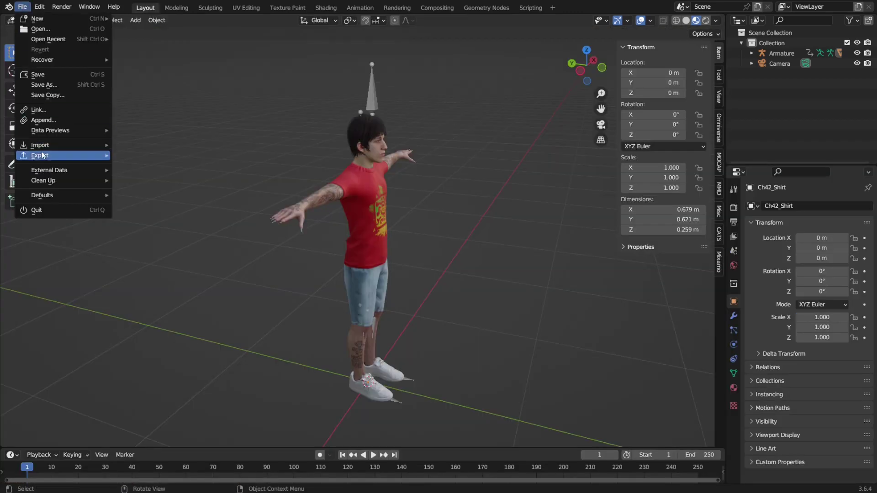
mouse_move(40, 145)
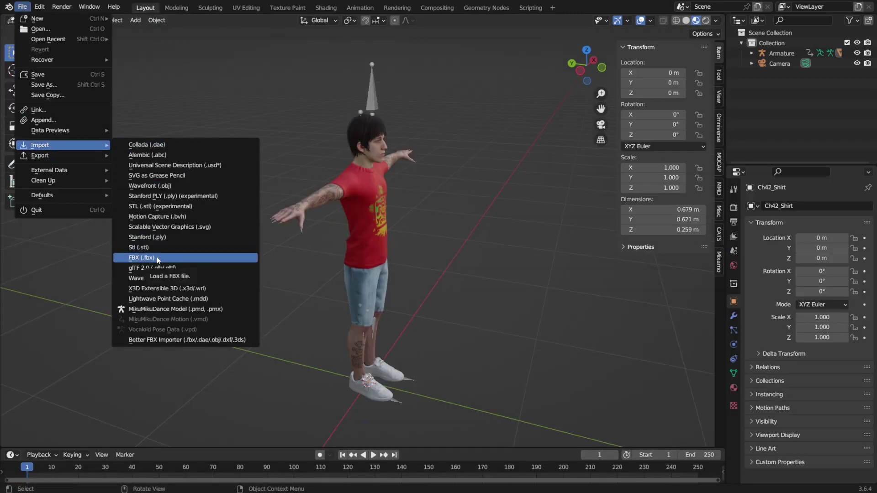
- Import two animation FBX armatures and move them to Y 1.1 m and 2.54 m
click(157, 259)
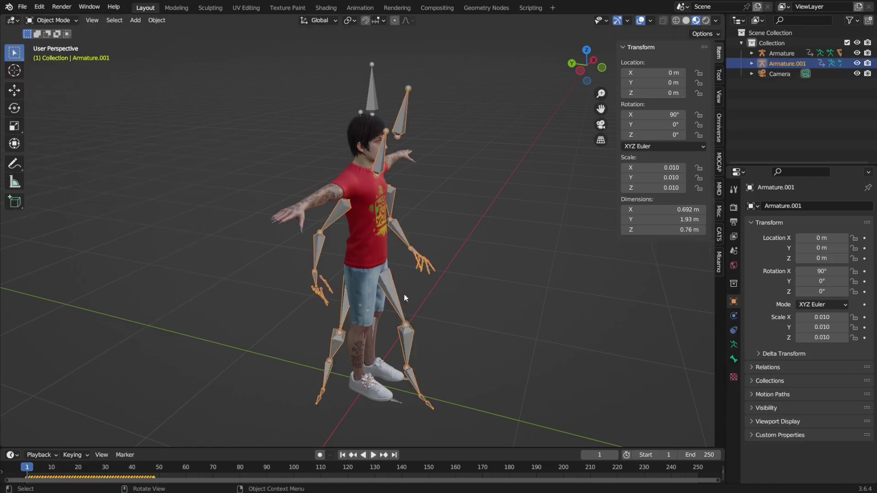
drag(654, 83, 685, 83)
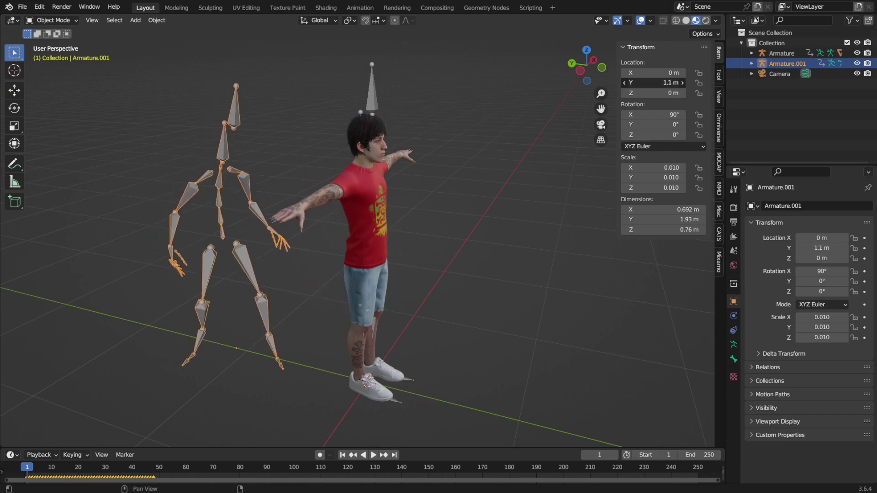
click(23, 7)
click(234, 258)
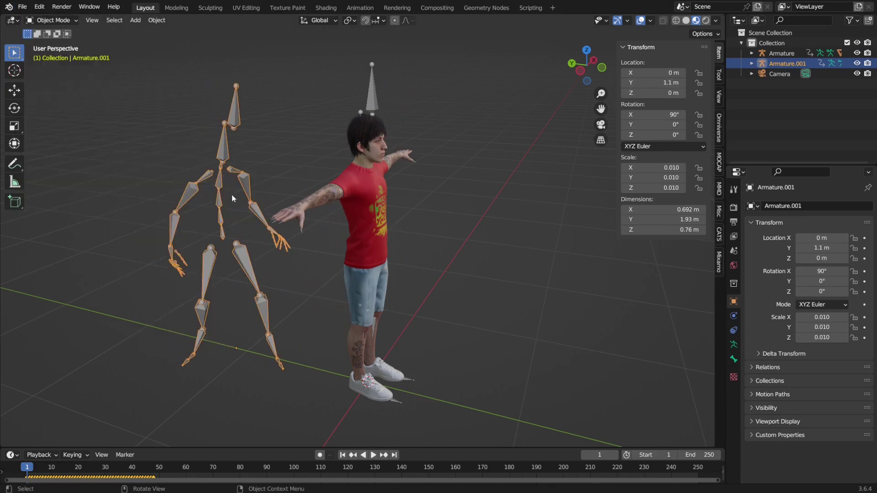
drag(653, 82, 686, 83)
scroll(424, 230, down, 1)
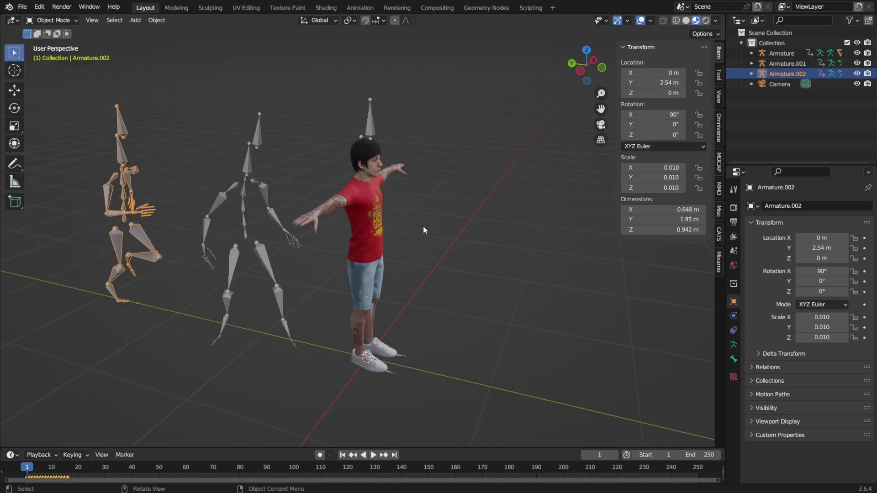
- Import a third armature, move it to Y -0.87 m, and preview the animation playback
click(22, 7)
drag(658, 82, 637, 83)
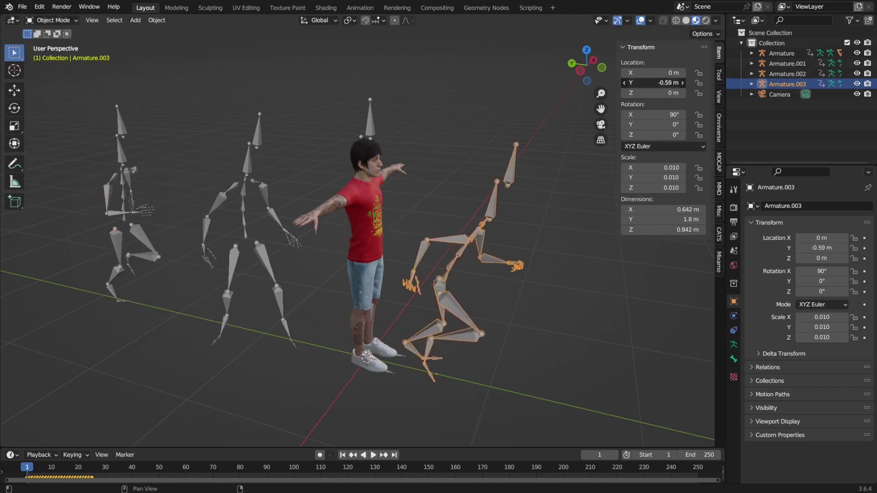
click(374, 455)
key(Escape)
scroll(542, 269, up, 1)
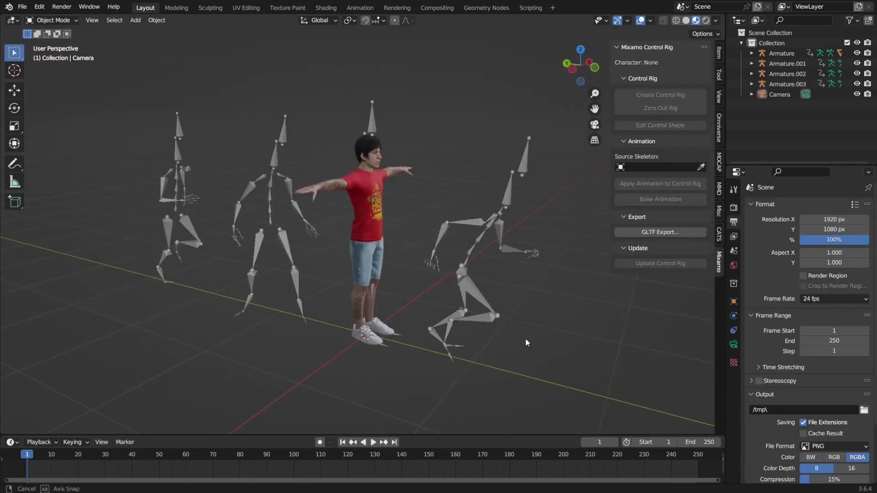
- In camera view, enable a cropped render region and pull its edges in tightly around Bryce
key(KP_0)
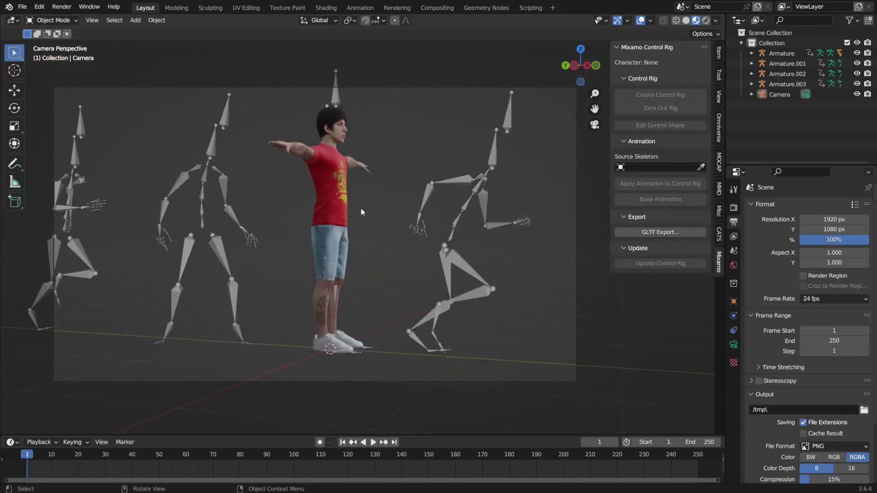
scroll(361, 210, up, 1)
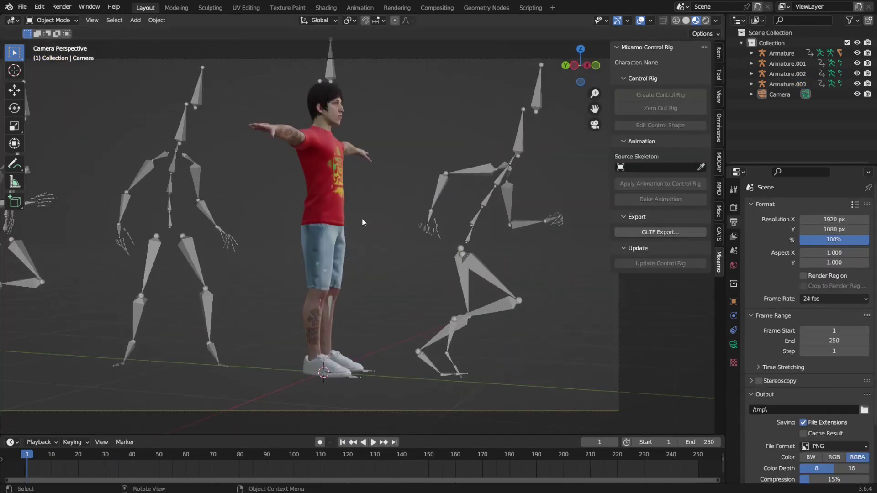
click(803, 277)
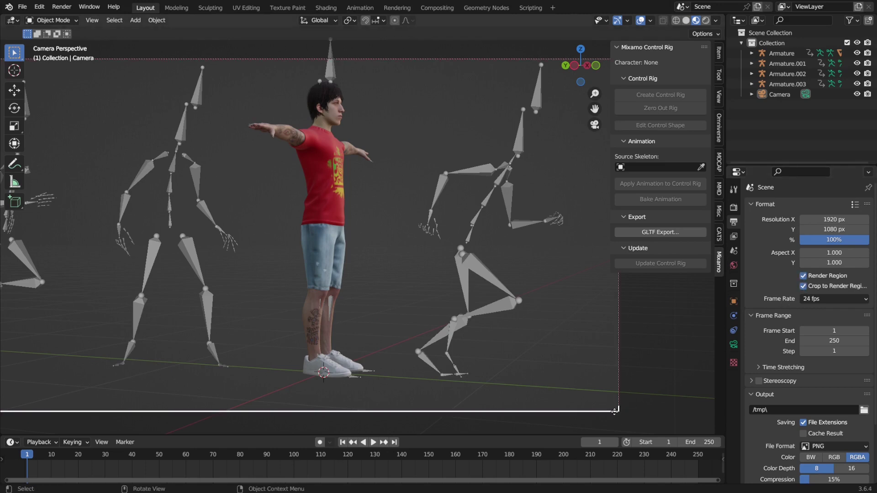
drag(617, 410, 438, 408)
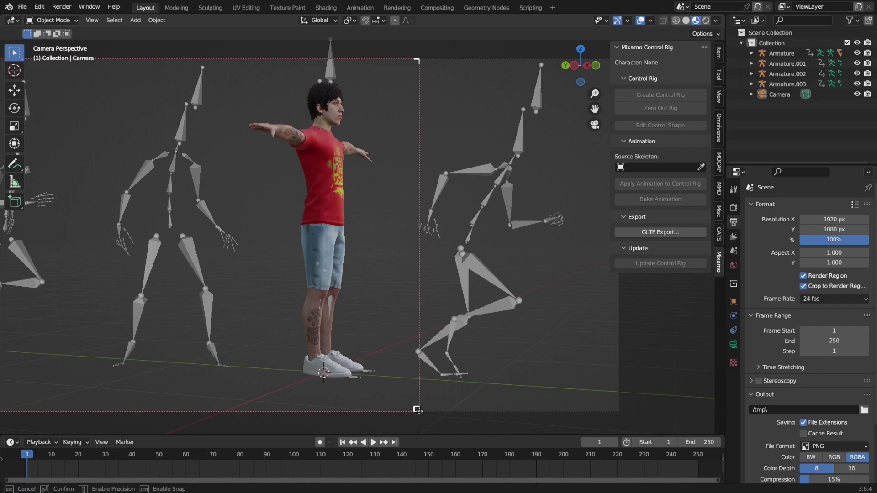
drag(415, 410, 424, 408)
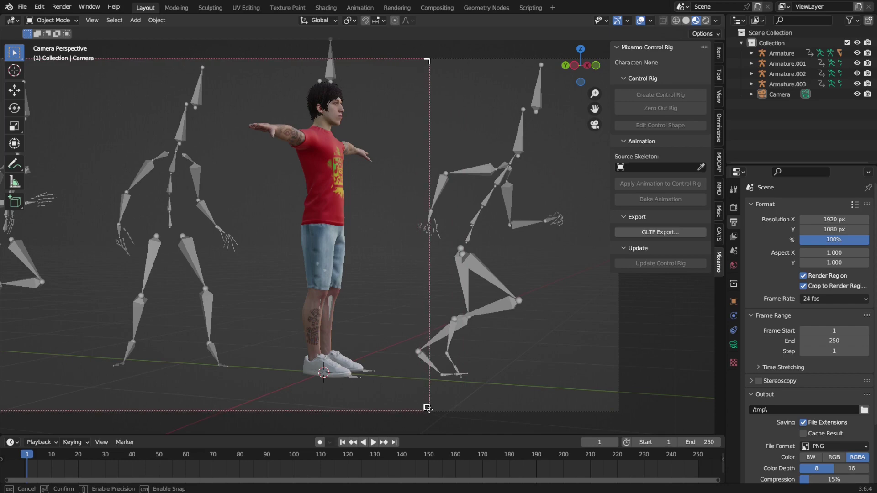
click(427, 408)
scroll(428, 408, down, 2)
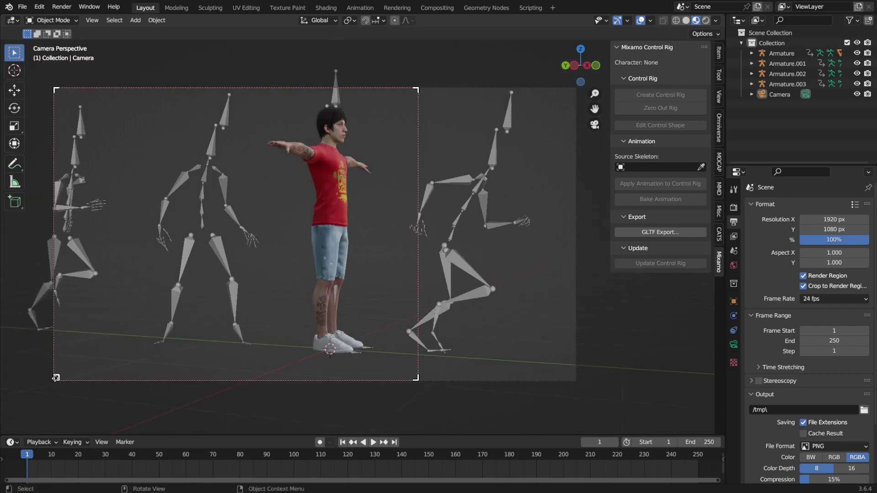
drag(55, 378, 232, 378)
- Test-render, enable Film Transparent, and re-render Bryce on a transparent background
click(397, 8)
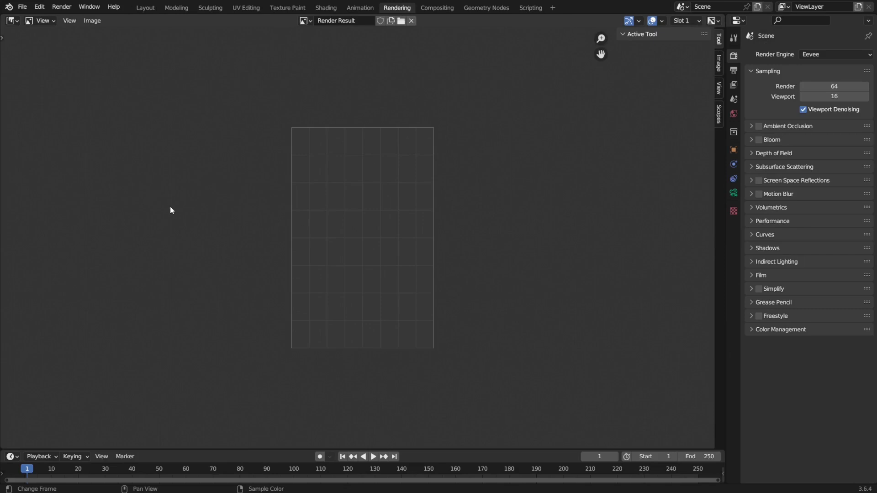
key(F12)
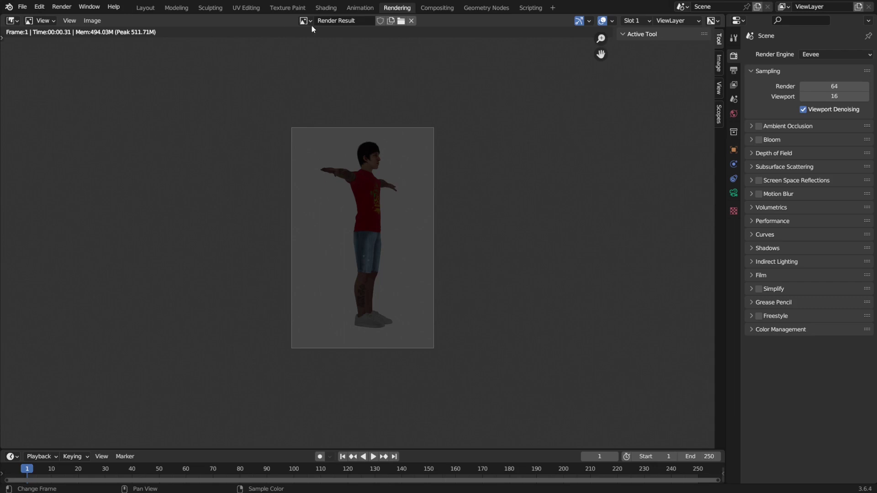
scroll(439, 208, up, 2)
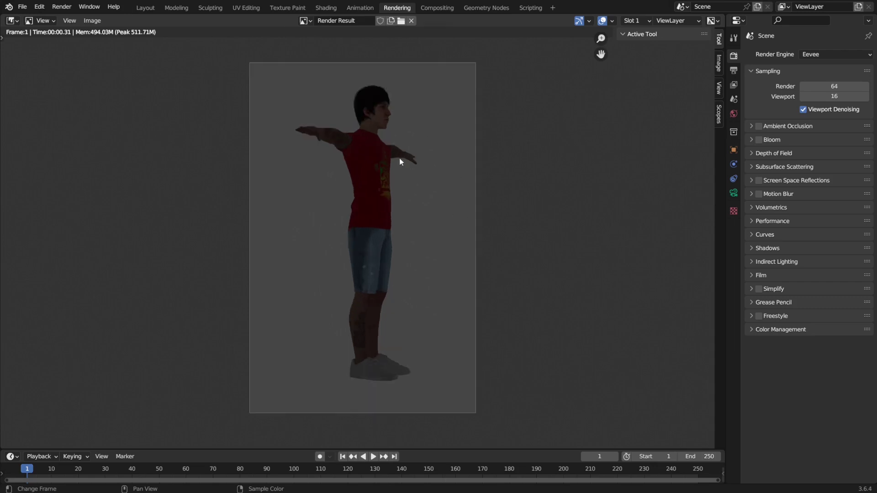
click(733, 84)
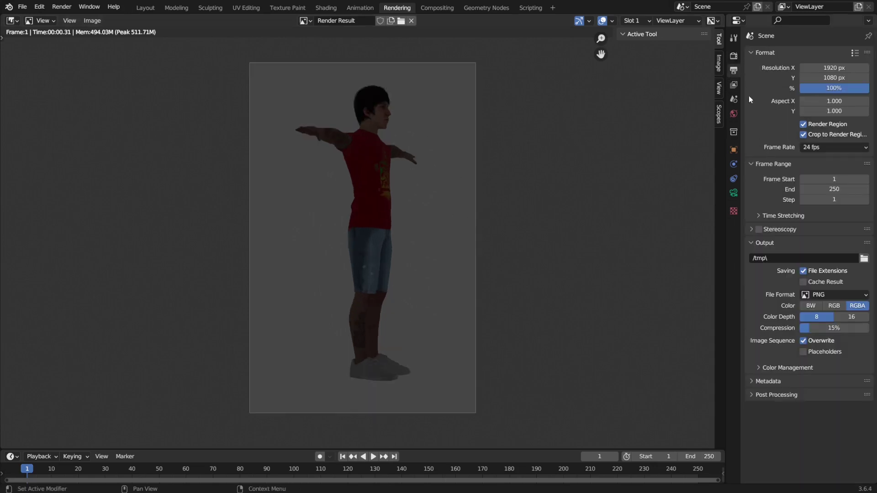
click(734, 55)
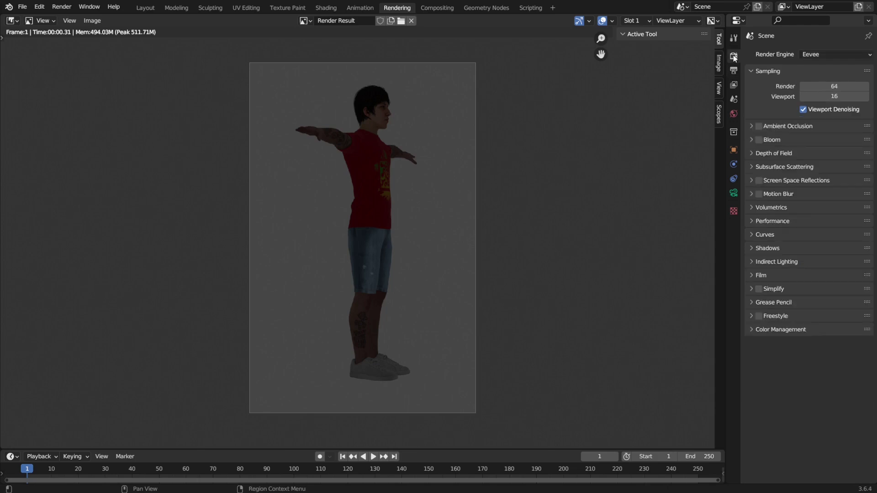
click(753, 275)
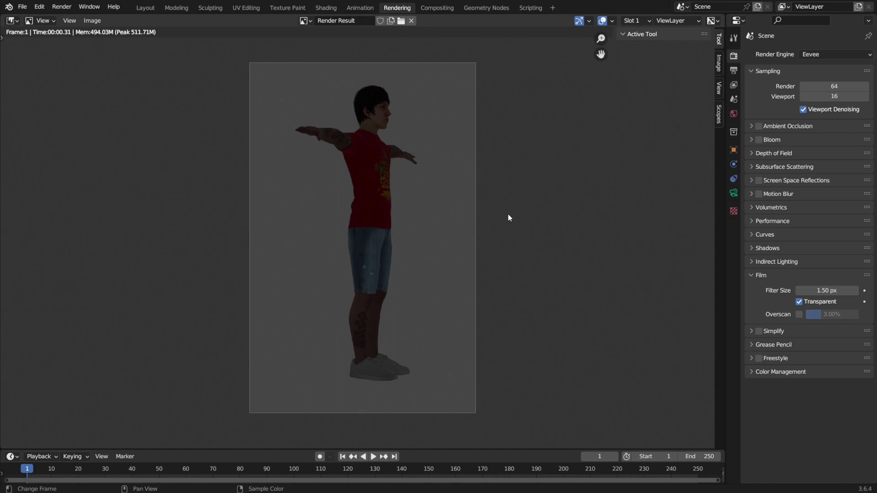
key(F12)
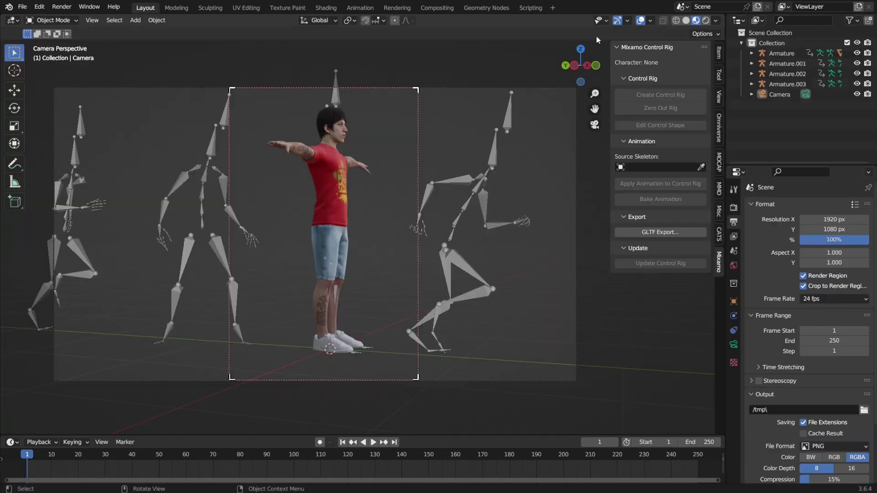
- Show the World node tree in a taller Shading node editor with the viewport in Rendered shading
click(325, 8)
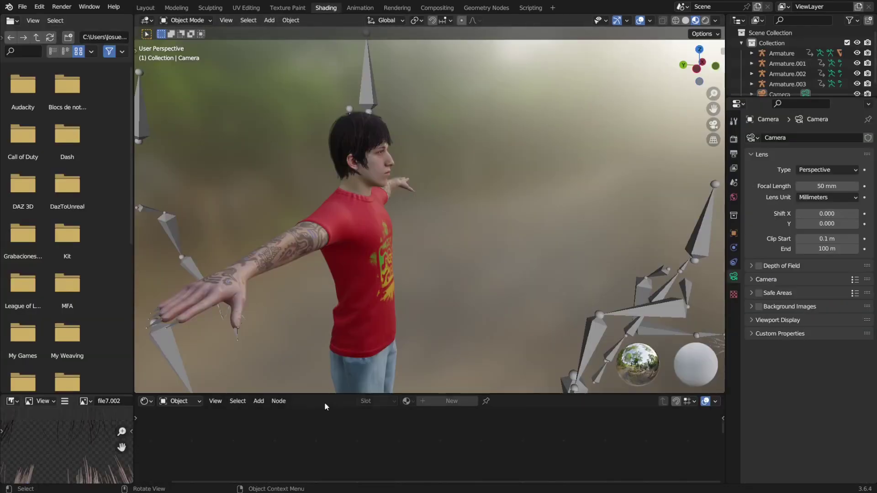
drag(328, 396, 328, 313)
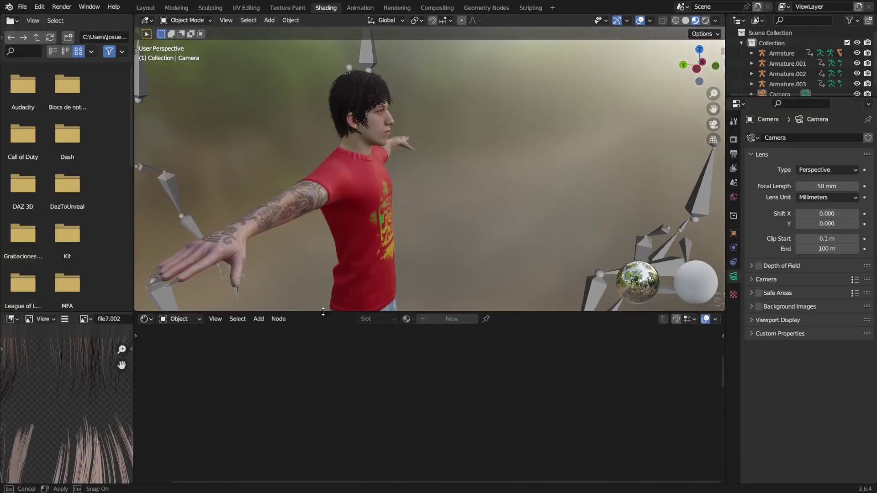
click(706, 21)
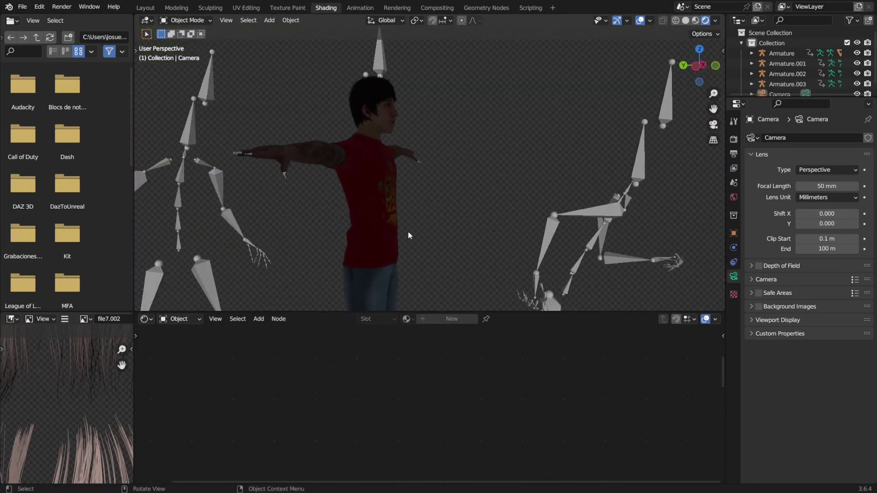
click(181, 319)
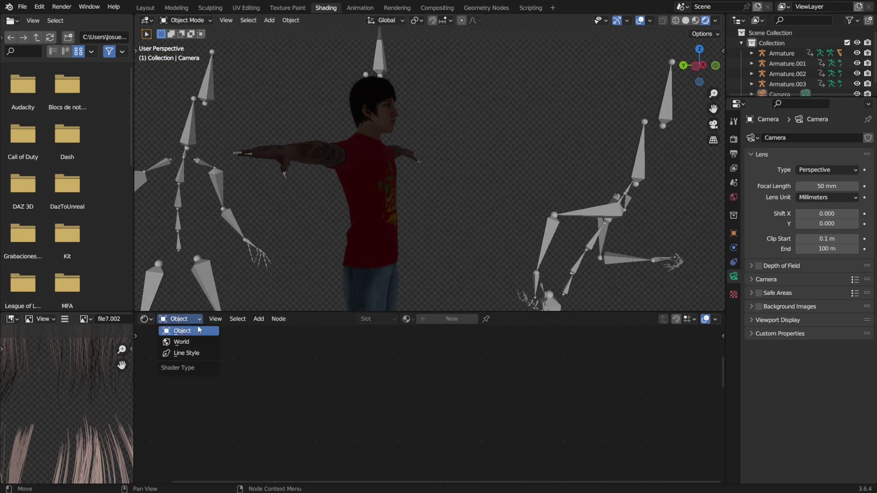
click(185, 343)
drag(421, 315, 427, 250)
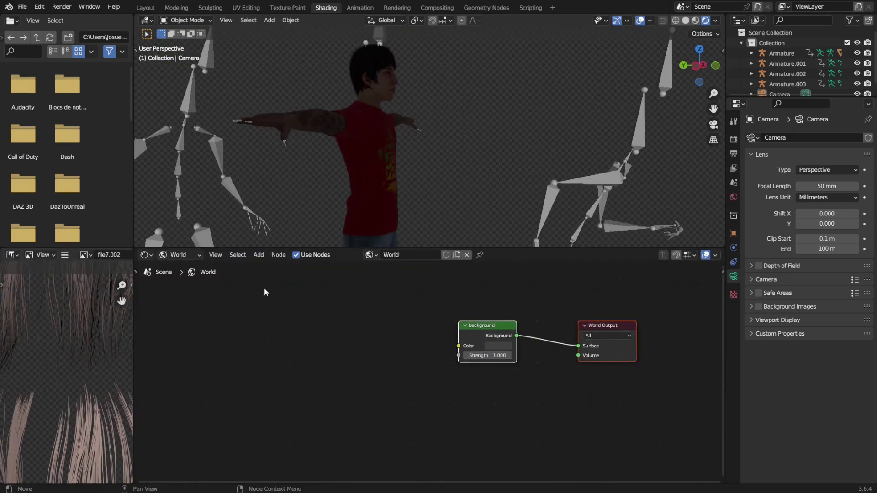
click(258, 255)
mouse_move(274, 282)
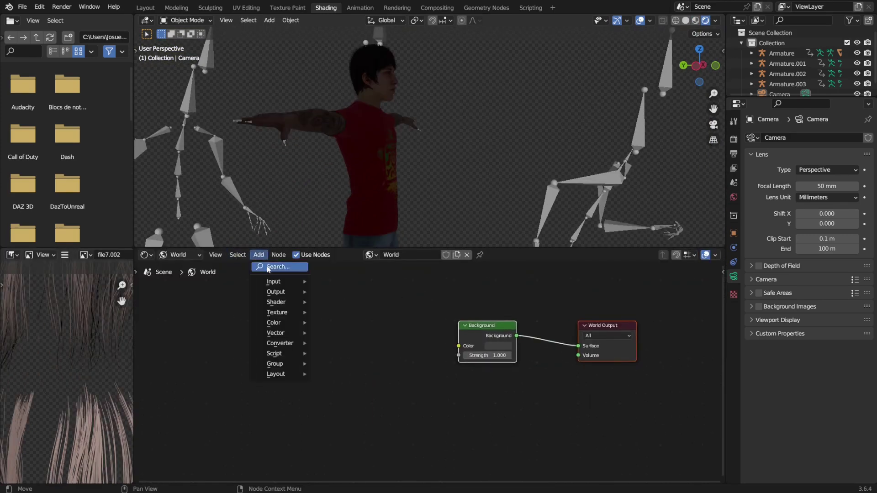
- Add Texture Coordinate and Mapping nodes, linking Generated into the Mapping vector
click(352, 240)
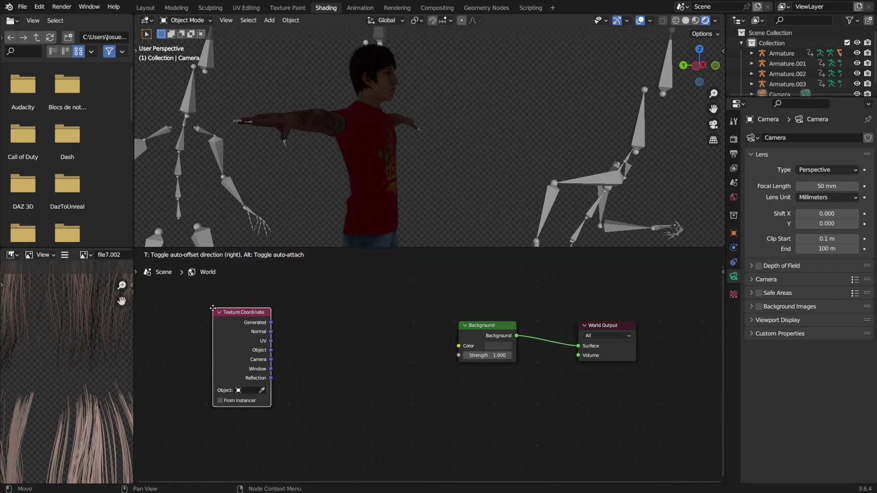
click(220, 308)
click(257, 256)
mouse_move(276, 333)
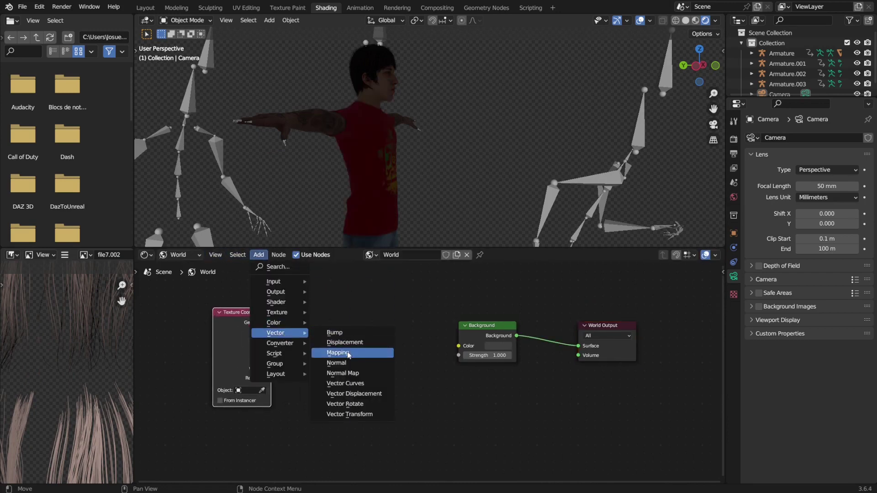
click(338, 353)
click(302, 302)
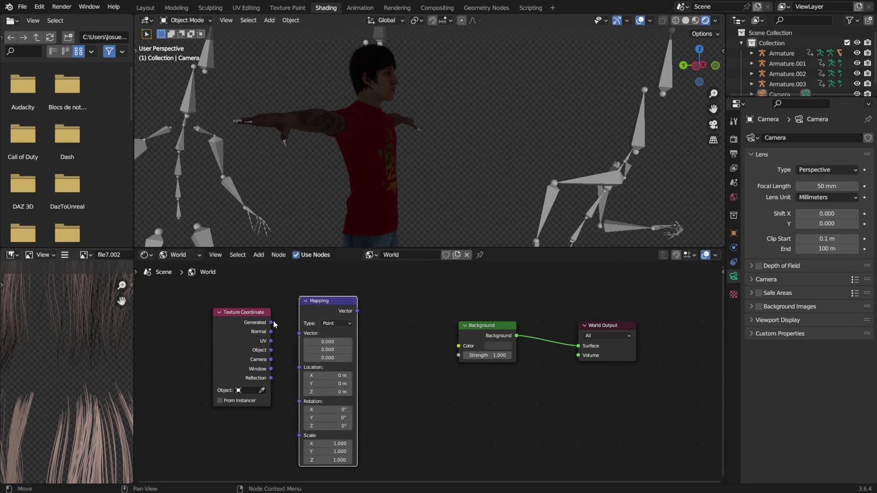
drag(272, 323, 299, 333)
drag(245, 312, 209, 319)
drag(324, 304, 300, 303)
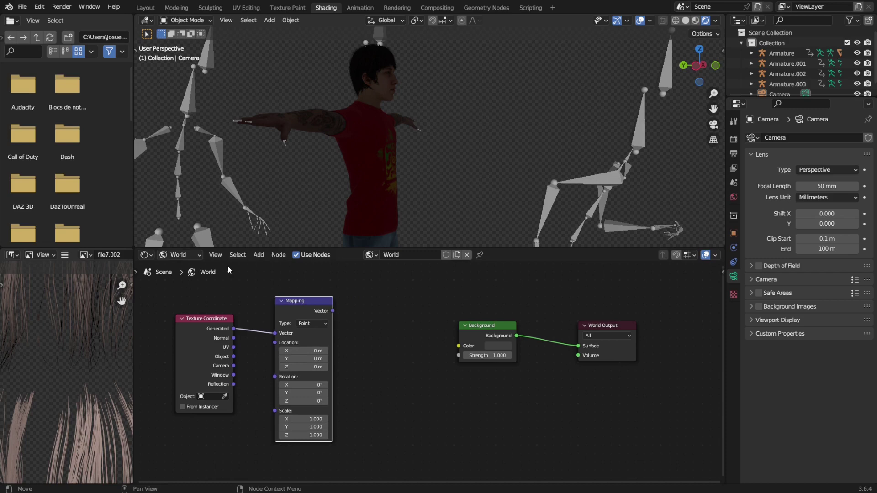
- Add a forest.exr Environment Texture fed by Mapping, with its Color driving the Background Color
click(258, 255)
mouse_move(277, 313)
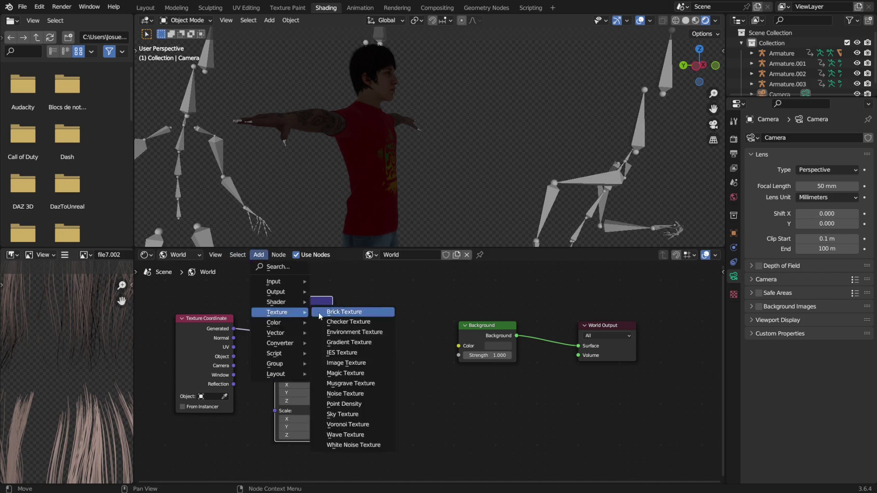
click(355, 332)
click(339, 312)
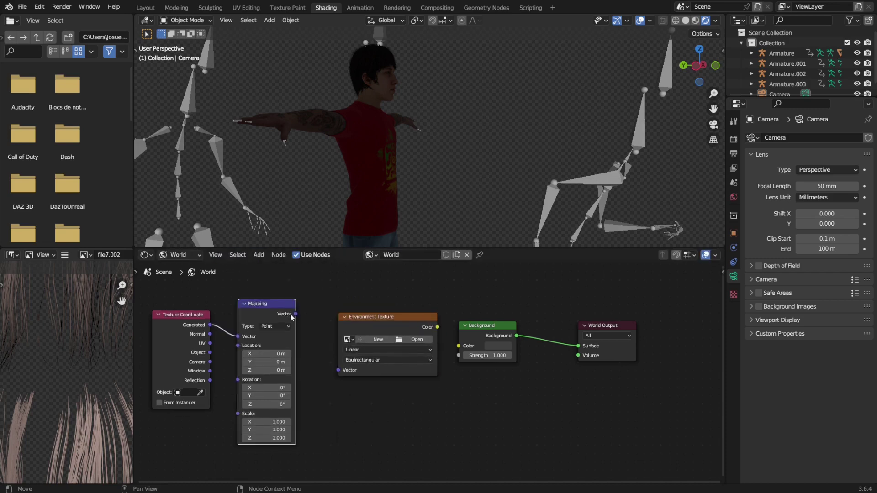
mouse_move(296, 314)
mouse_down()
mouse_move(338, 370)
mouse_move(335, 336)
mouse_up()
drag(425, 321, 503, 329)
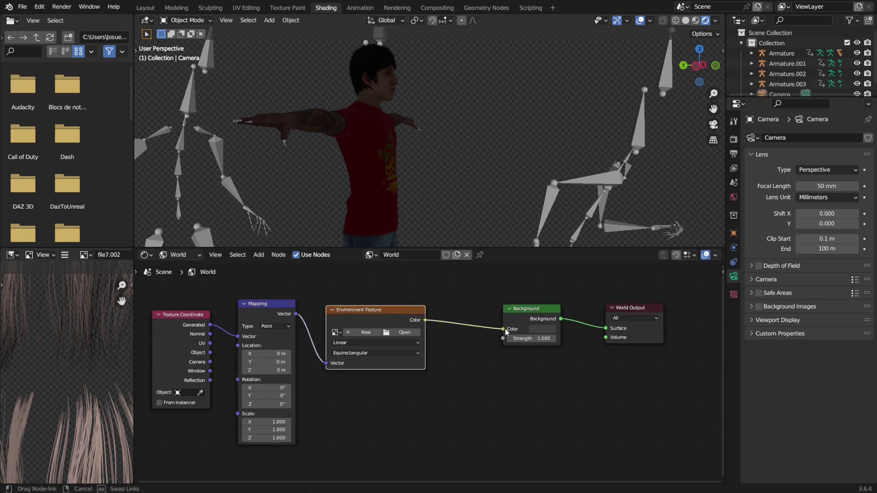
drag(381, 309, 395, 308)
click(396, 307)
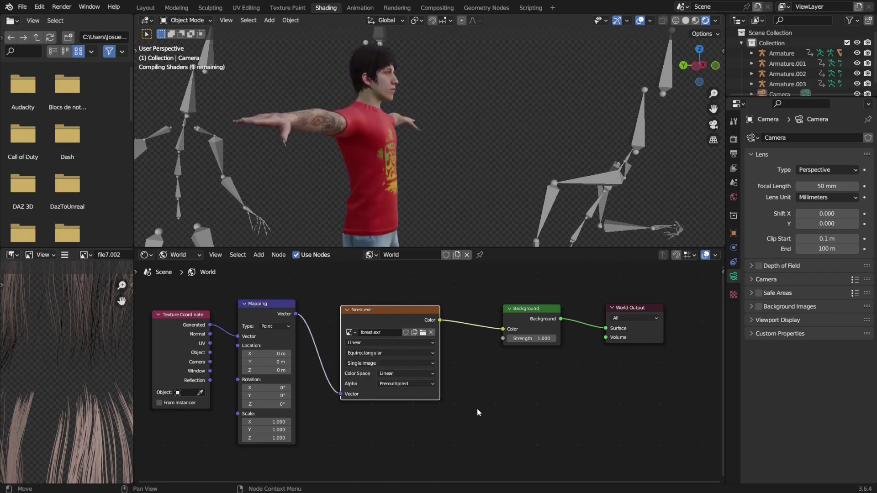
middle_drag(420, 169, 407, 171)
- Show the Render Result in the Rendering workspace, zooming and panning to frame the whole character
click(148, 9)
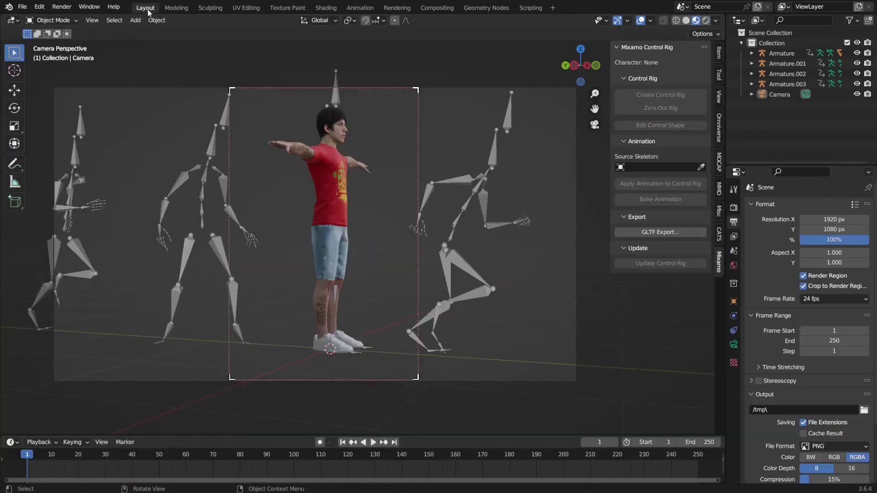
click(397, 9)
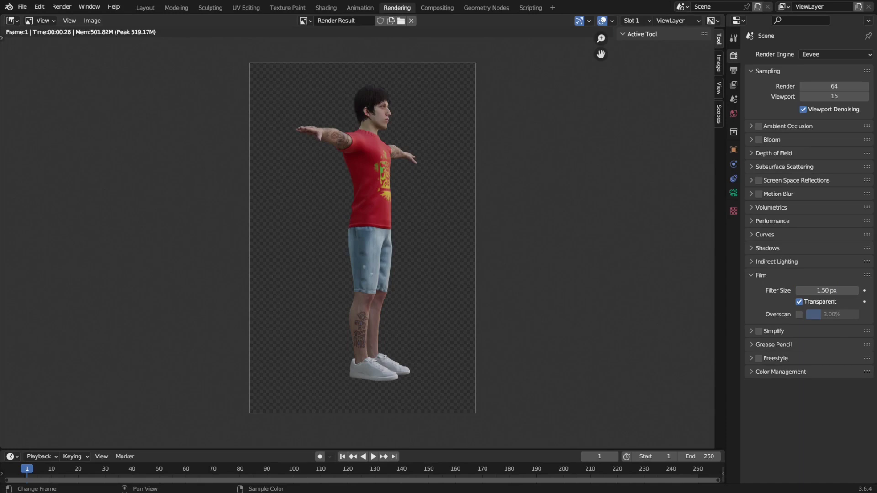
scroll(378, 180, up, 2)
scroll(421, 150, up, 2)
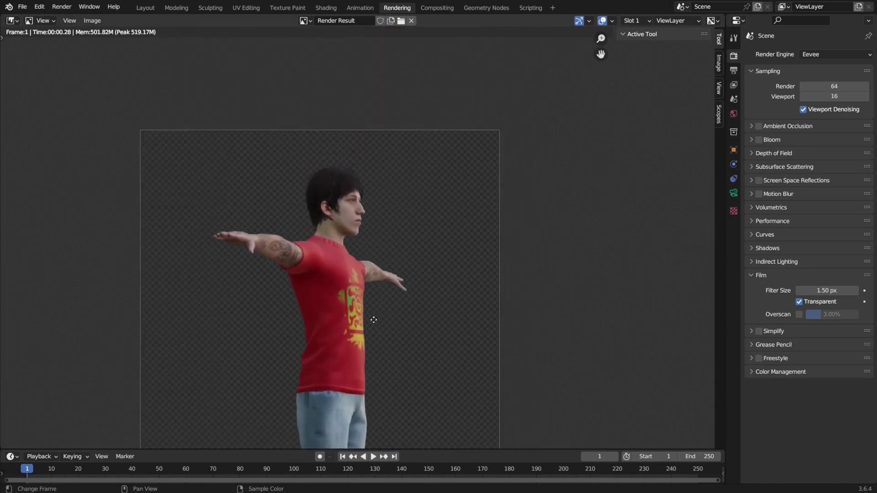
scroll(372, 317, up, 2)
scroll(358, 263, down, 1)
scroll(357, 260, down, 3)
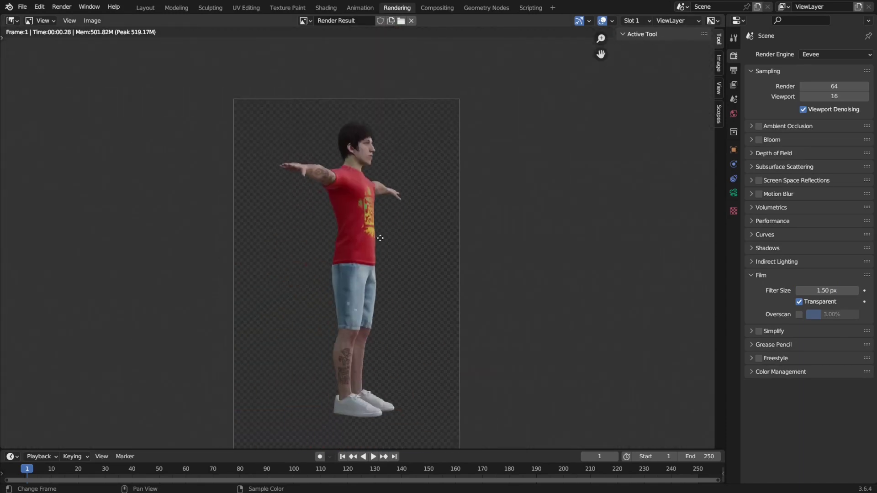
middle_drag(380, 235, 385, 203)
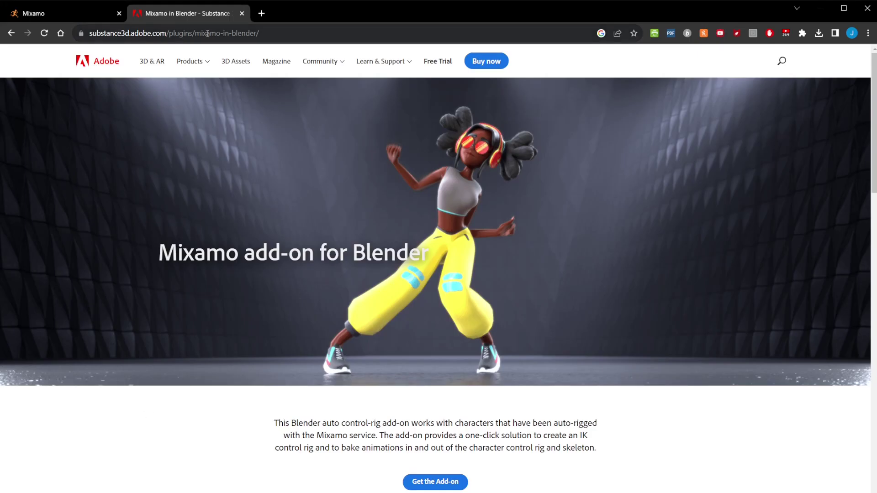
click(283, 39)
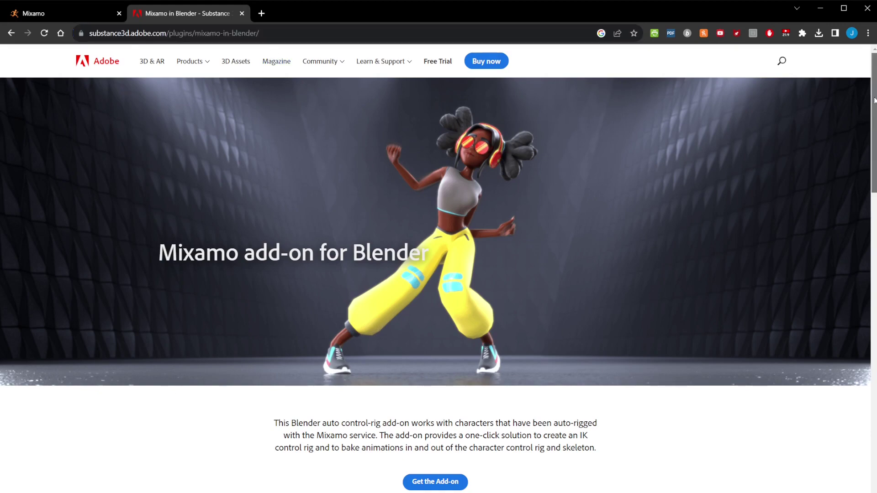
drag(874, 93, 874, 179)
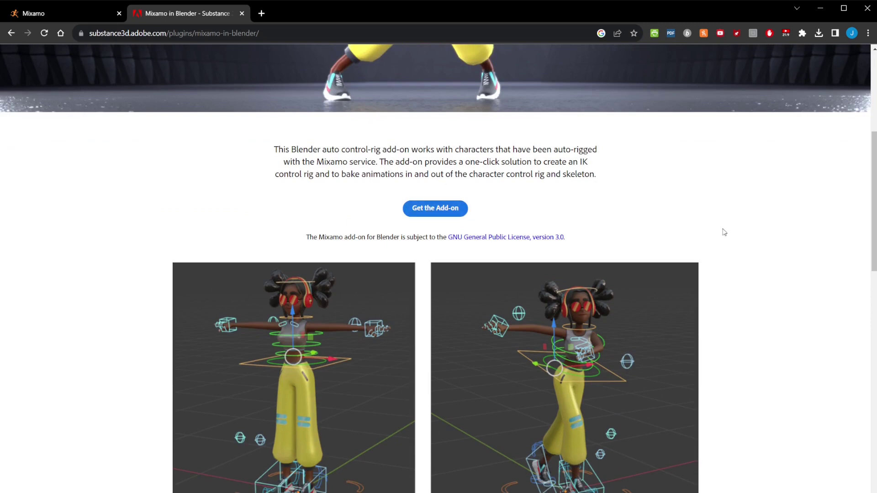
drag(874, 188, 875, 347)
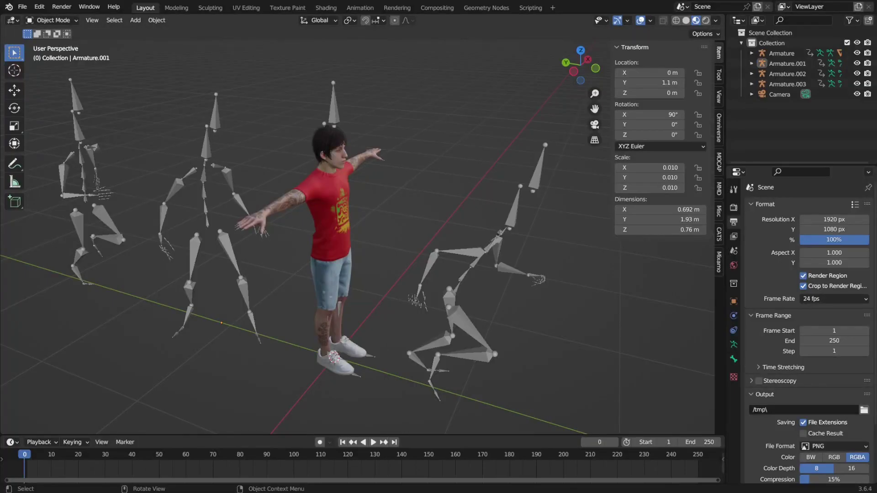
- Create a Mixamo control rig on the Armature with Apply Animation, IK Arms and IK Legs
click(333, 111)
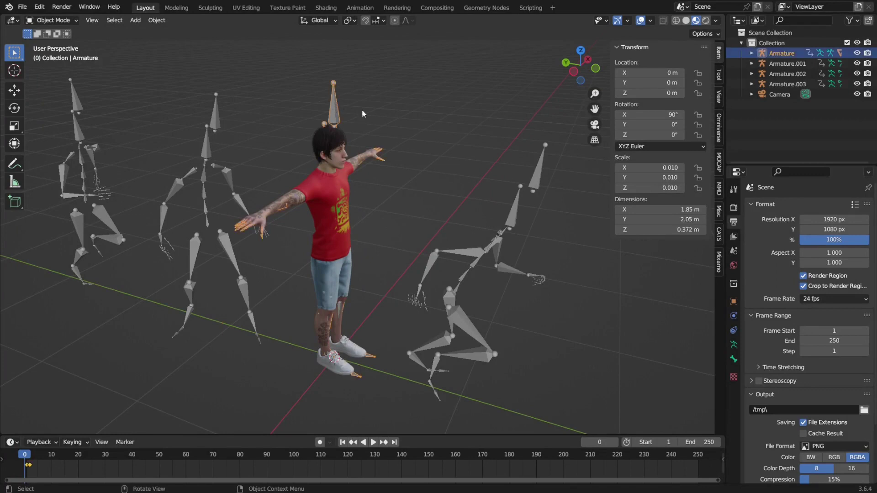
click(719, 265)
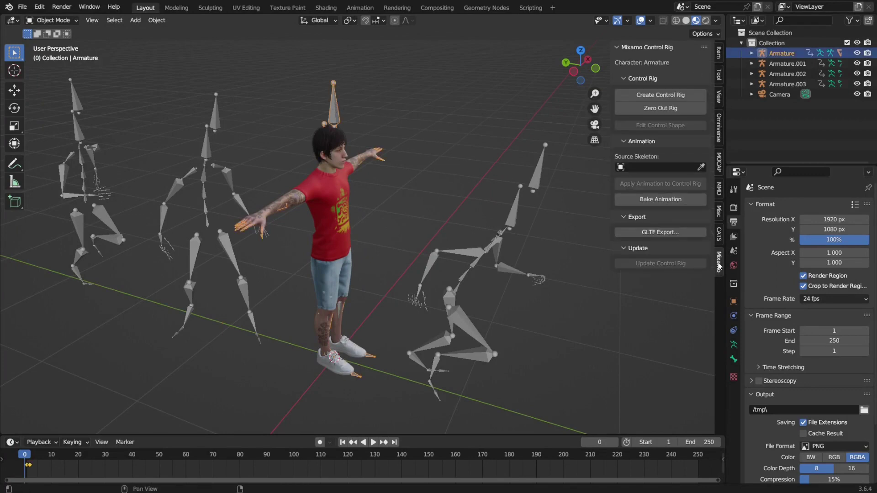
click(654, 95)
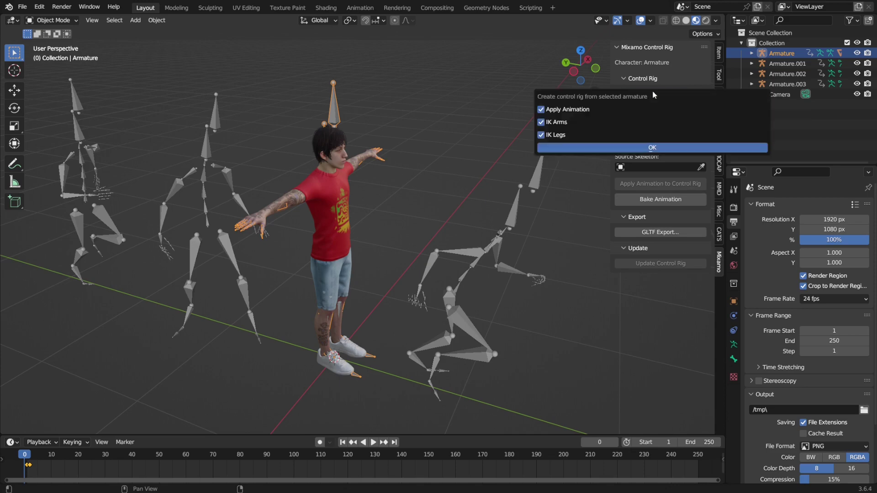
click(651, 149)
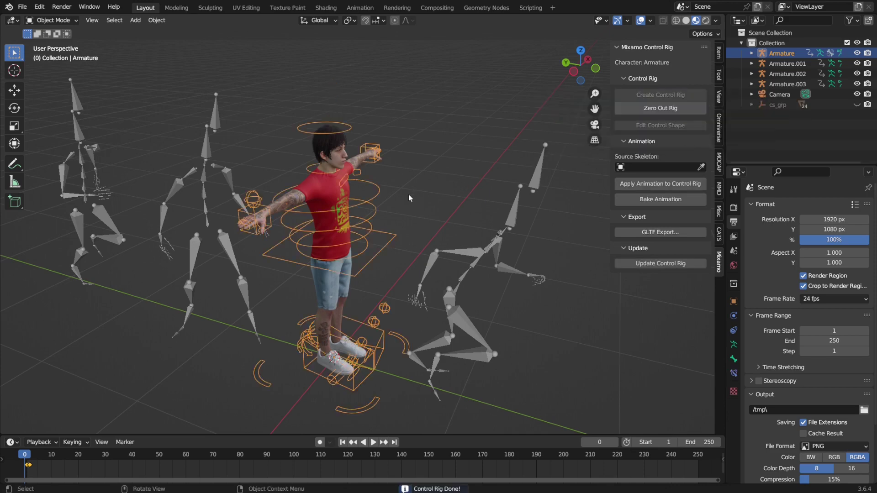
scroll(404, 210, up, 1)
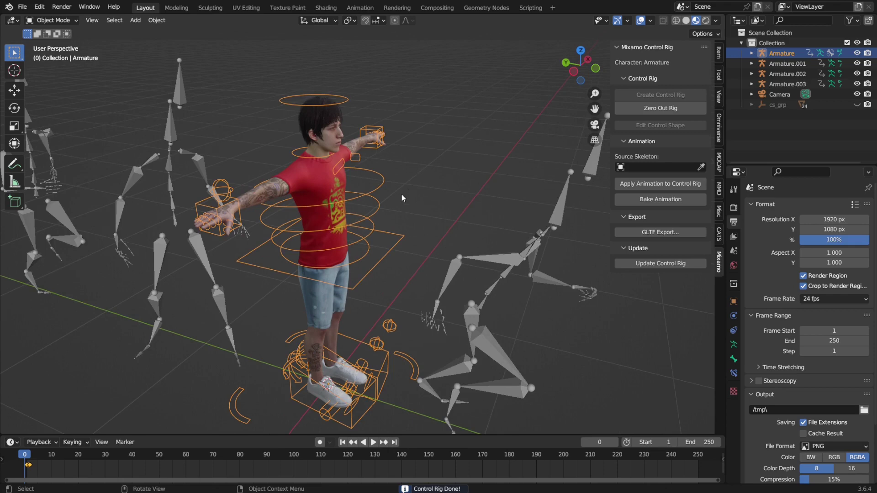
- Apply Armature.001's animation to the control rig, play it back, and scrub to frame 48
click(700, 168)
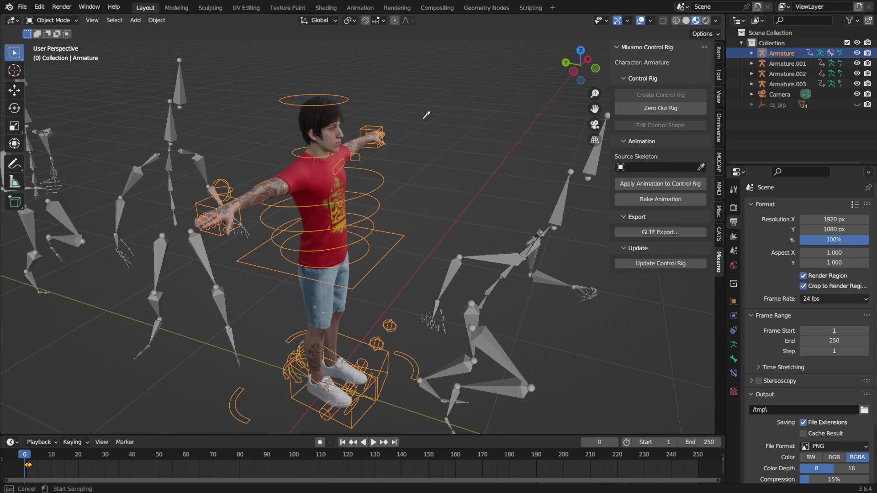
click(179, 102)
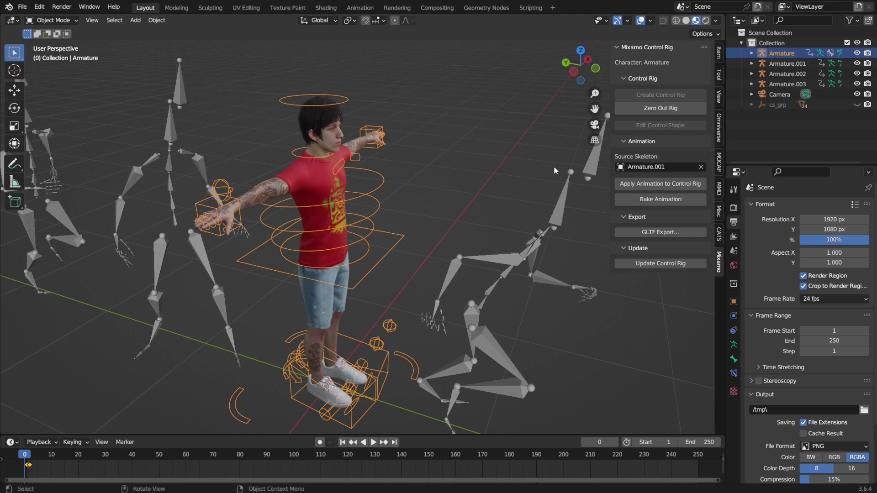
click(670, 183)
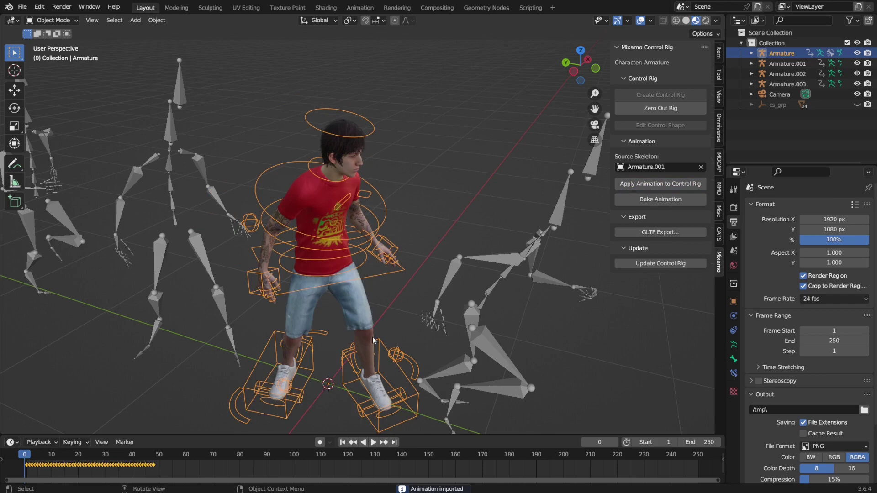
click(374, 443)
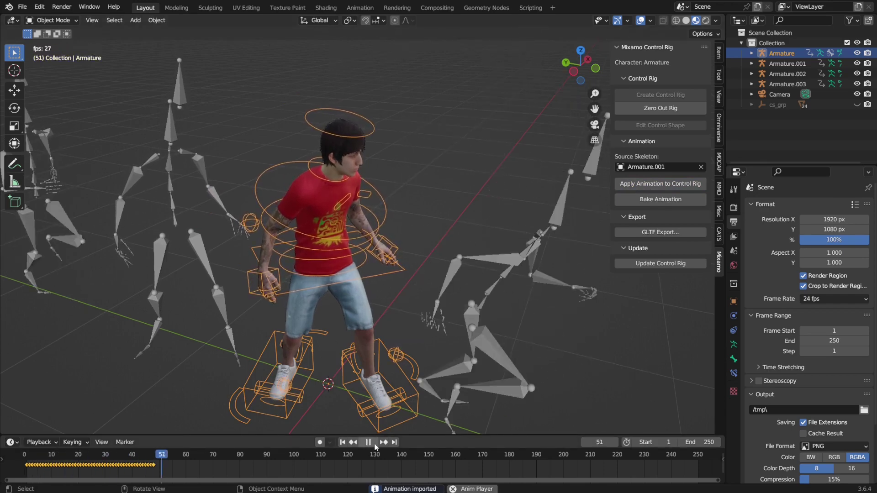
click(370, 443)
click(341, 443)
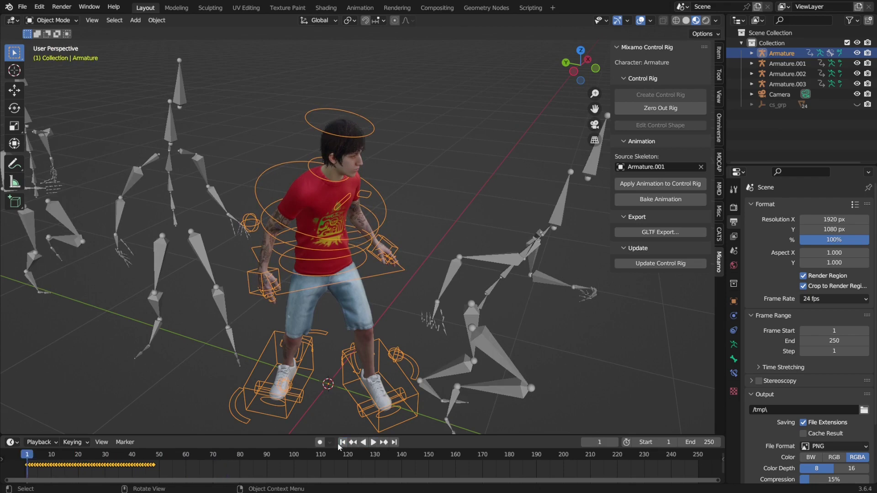
drag(137, 456, 155, 455)
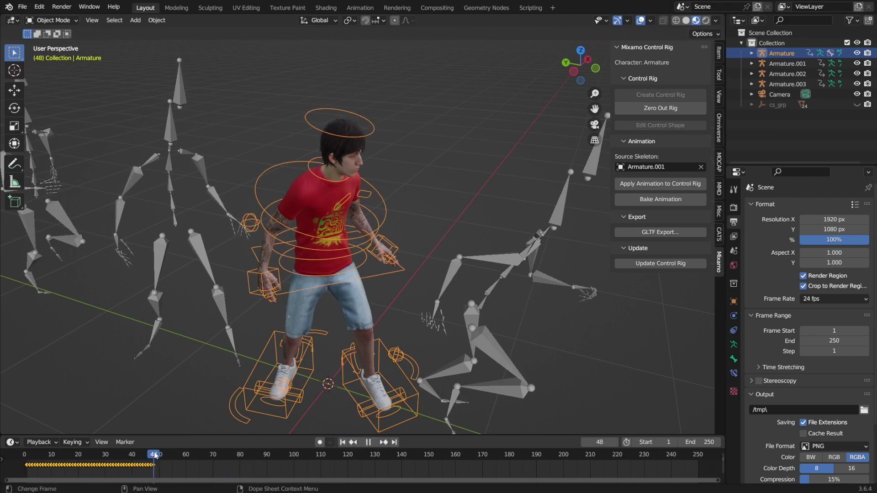
- Set the animation end frame to 48 and play the shortened loop
click(704, 443)
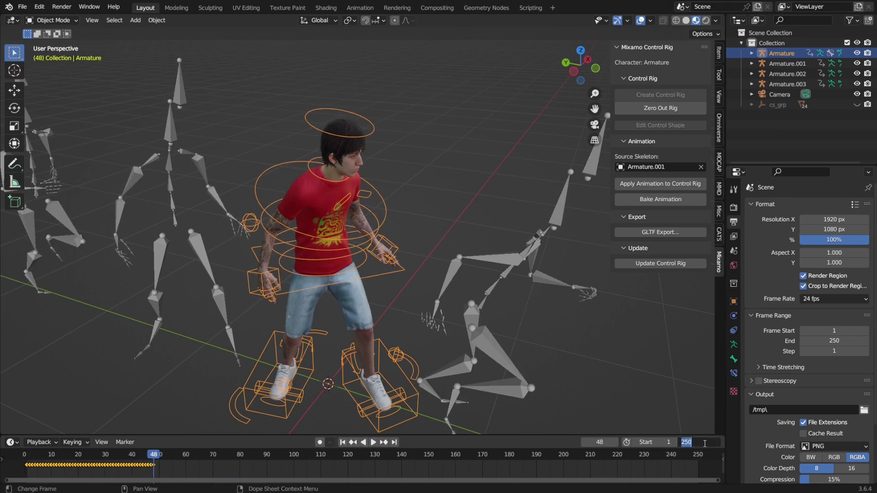
text(48)
key(Return)
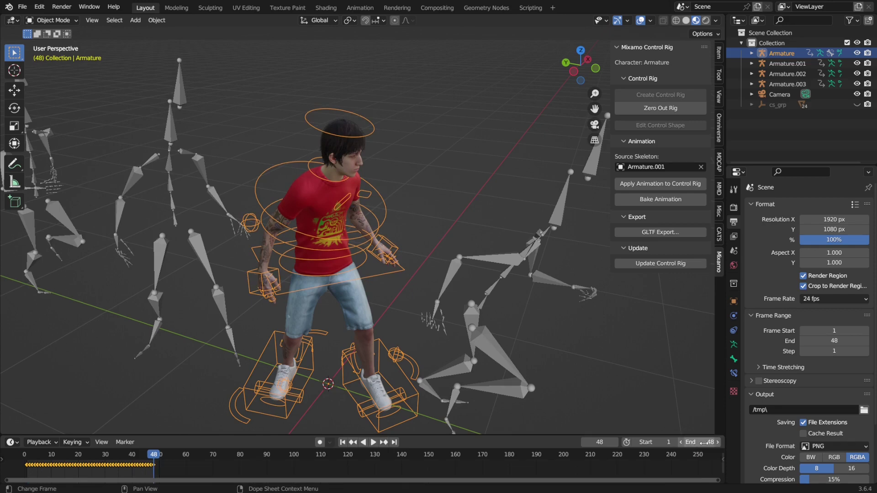
click(372, 442)
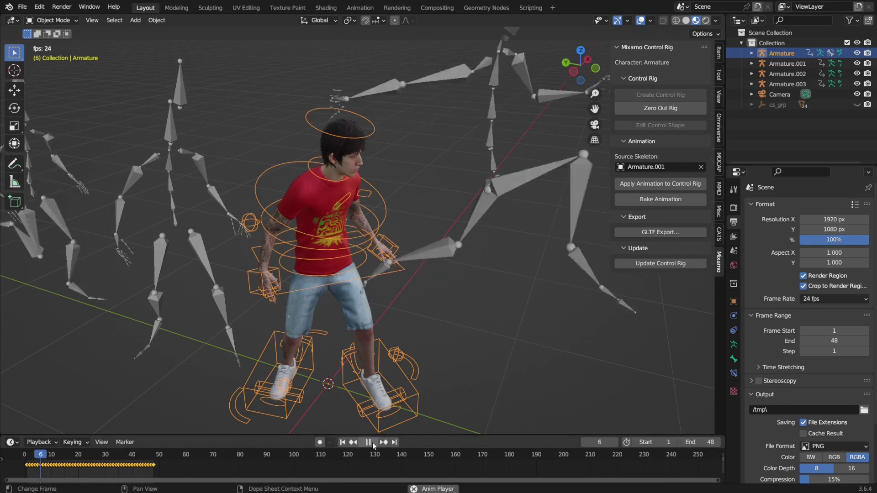
- Look through the scene camera and render a still of the current frame
key(KP_0)
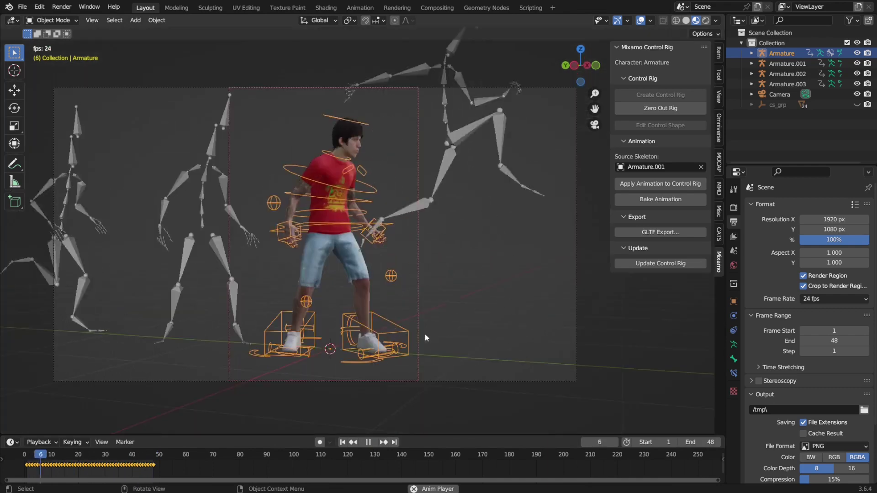
scroll(451, 323, up, 1)
scroll(457, 315, up, 1)
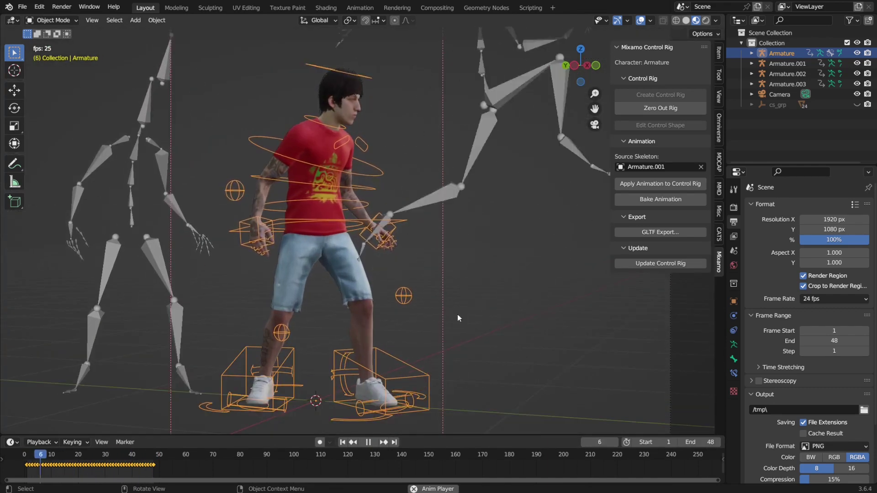
key(Escape)
key(F12)
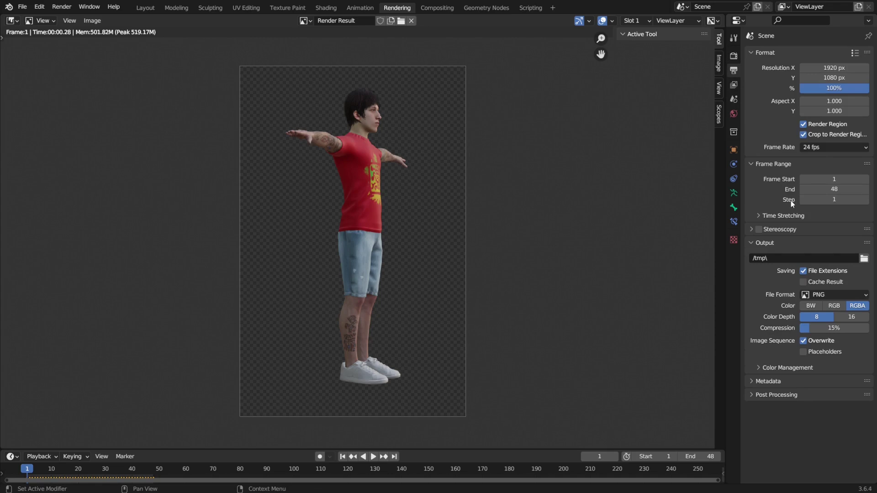
- Set the frame step to 2 and render the animation as transparent PNG frames
click(866, 200)
click(62, 7)
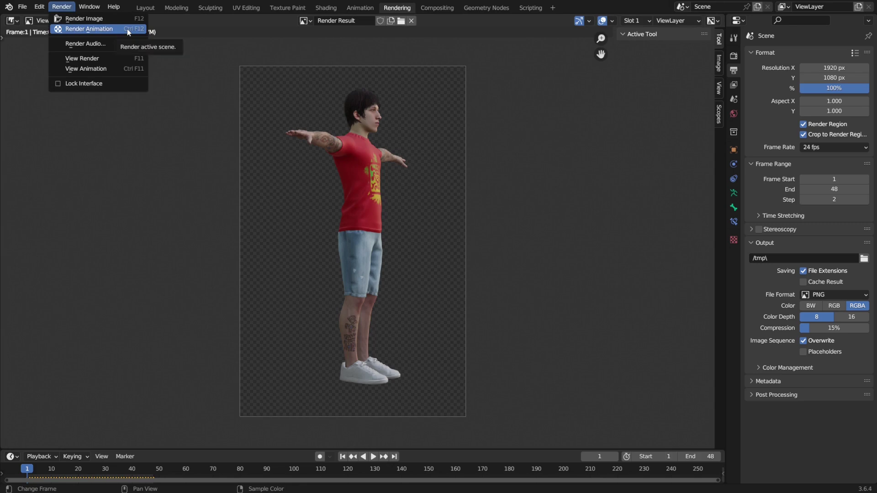
click(127, 29)
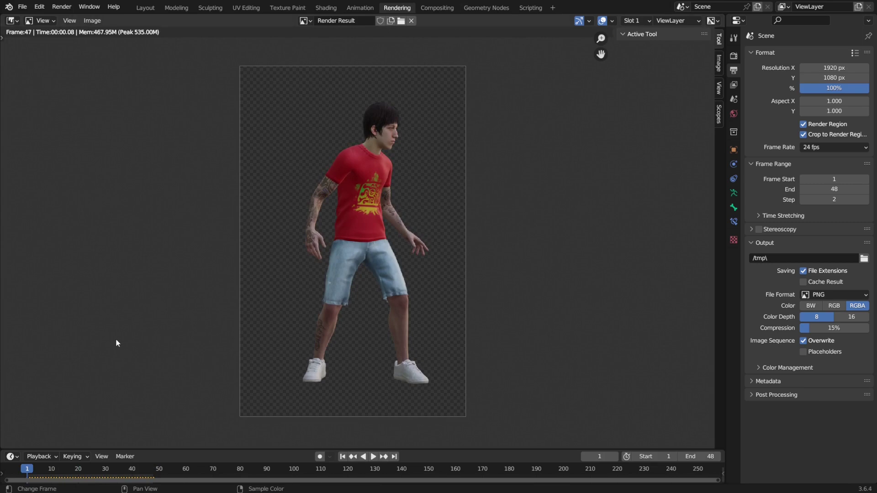
click(146, 8)
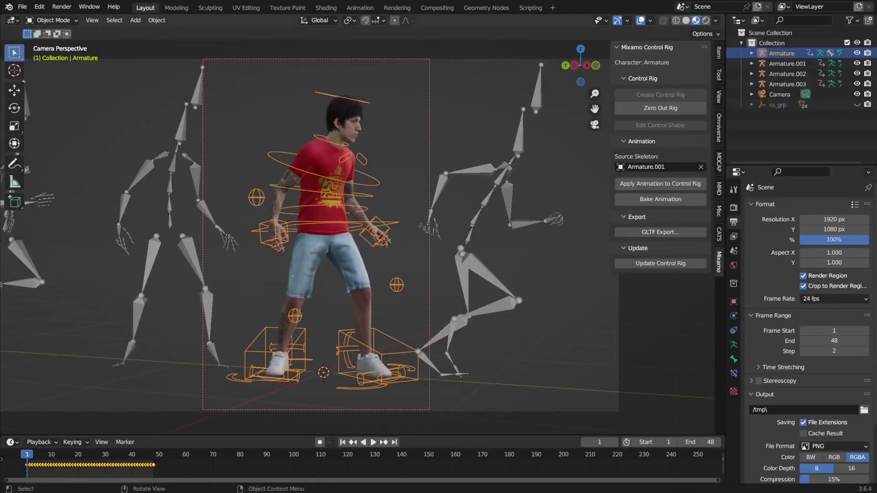
- Replace the source skeleton with Armature.002 and apply its running animation to the rig, previewing playback
scroll(484, 316, down, 3)
middle_drag(294, 320, 289, 294)
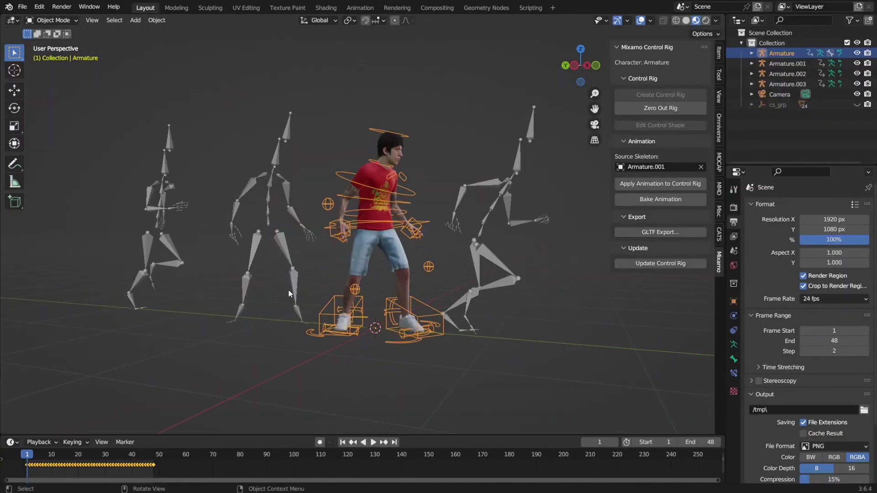
scroll(400, 225, up, 3)
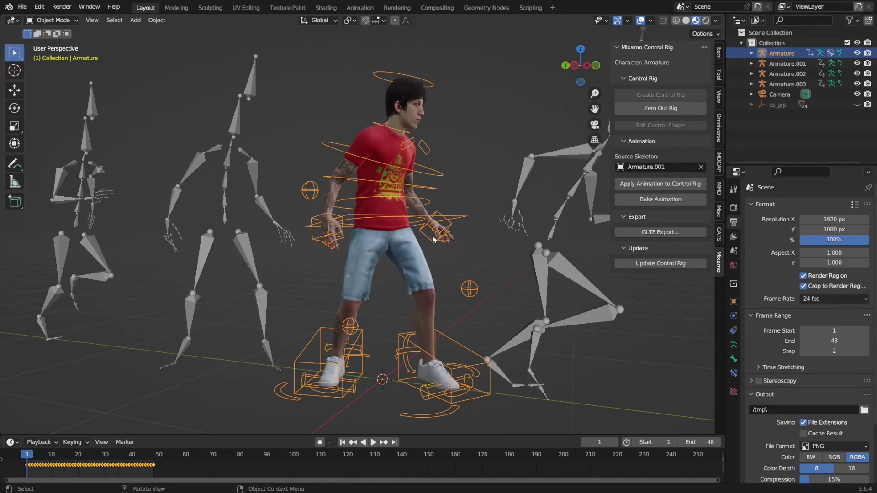
click(701, 167)
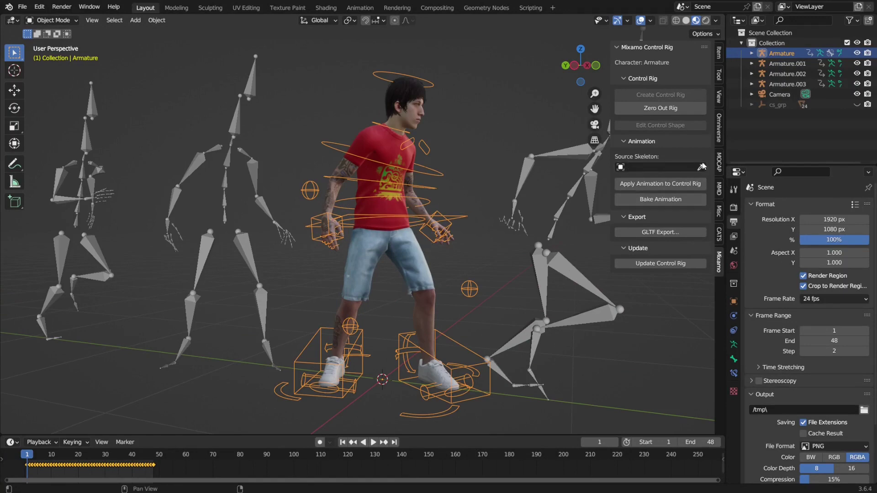
click(701, 168)
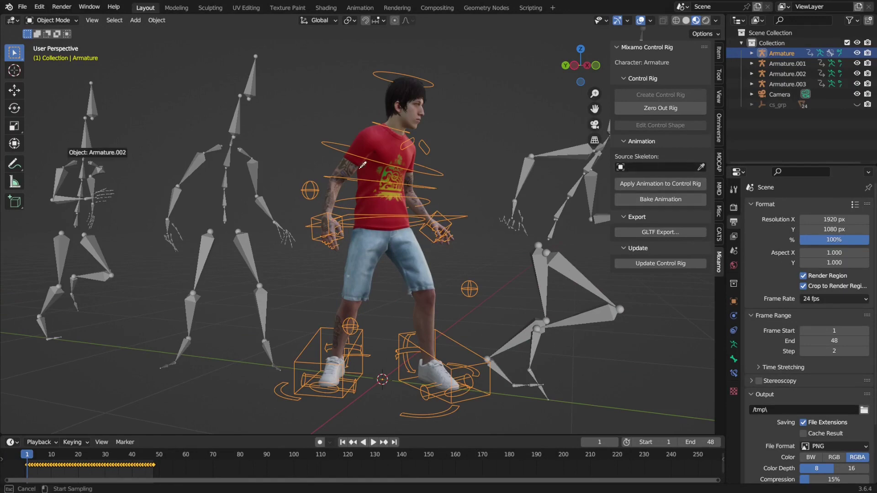
click(85, 148)
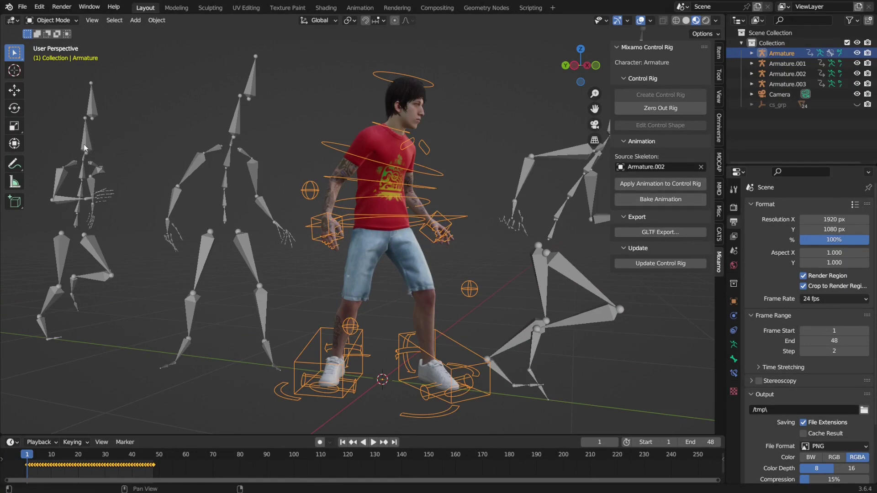
click(658, 185)
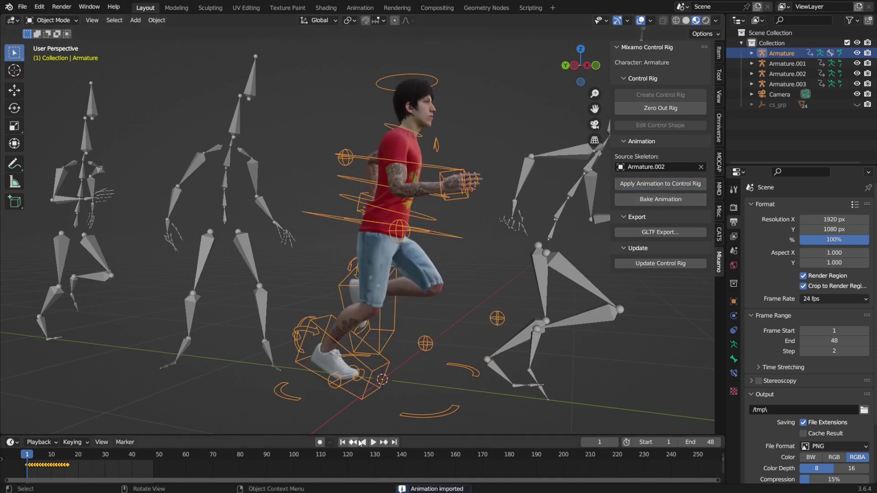
click(374, 442)
click(373, 442)
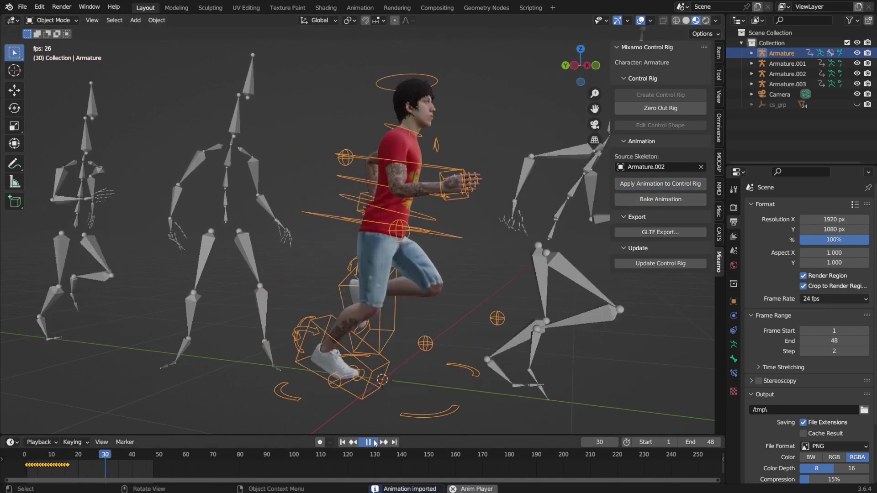
- Set the animation end frame to 16
drag(69, 458, 72, 463)
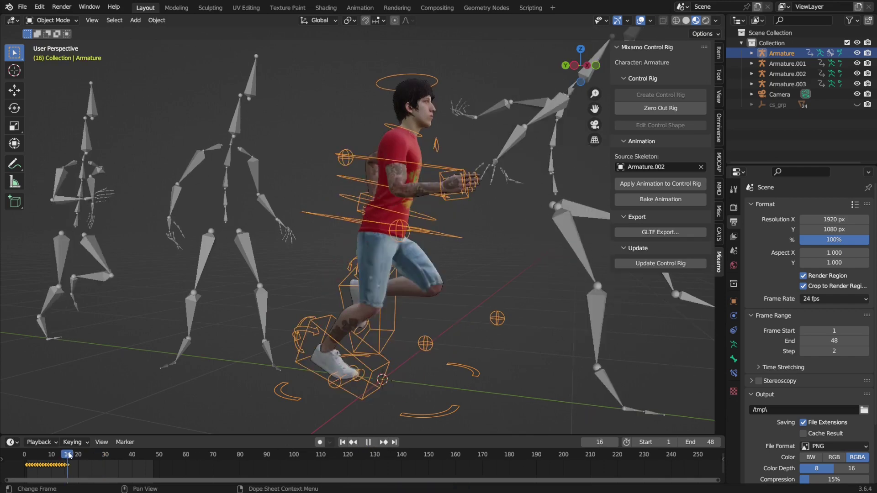
click(697, 442)
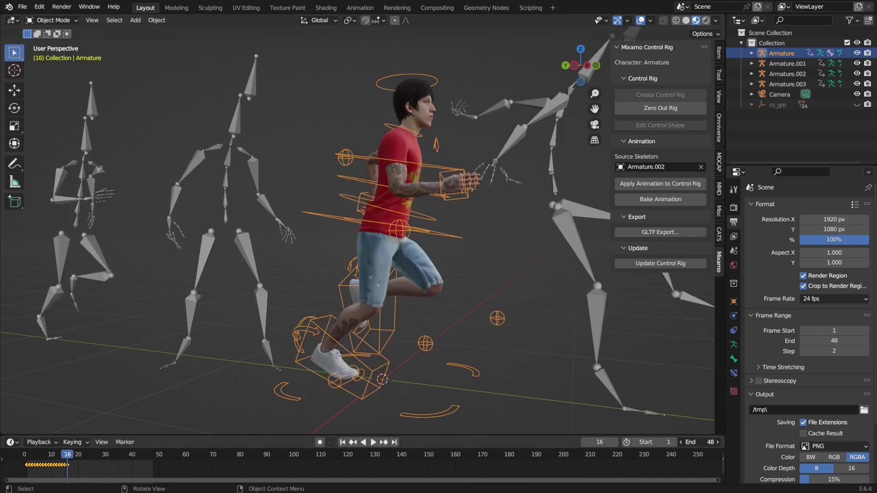
text(16)
key(Return)
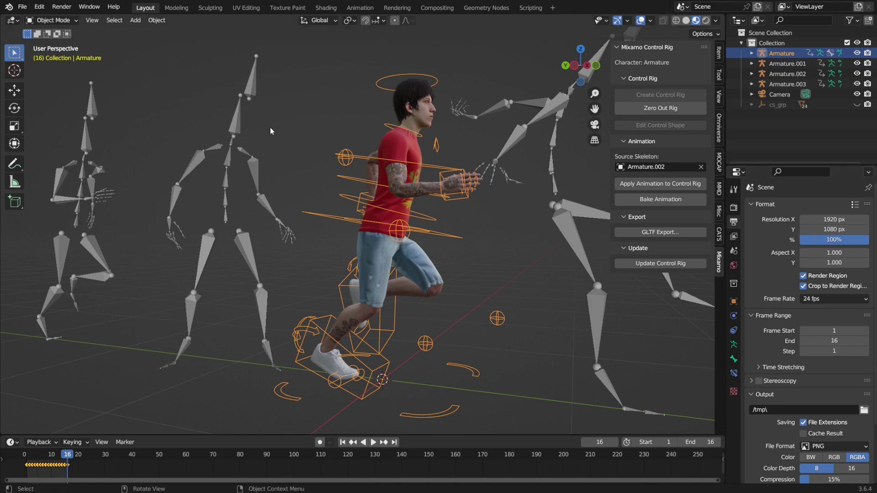
click(402, 10)
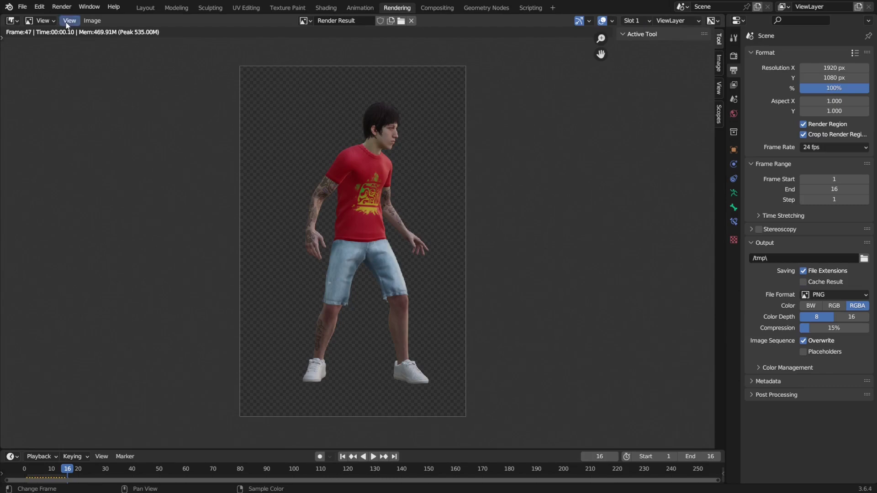
- Render the 16-frame running animation as an image sequence
click(62, 6)
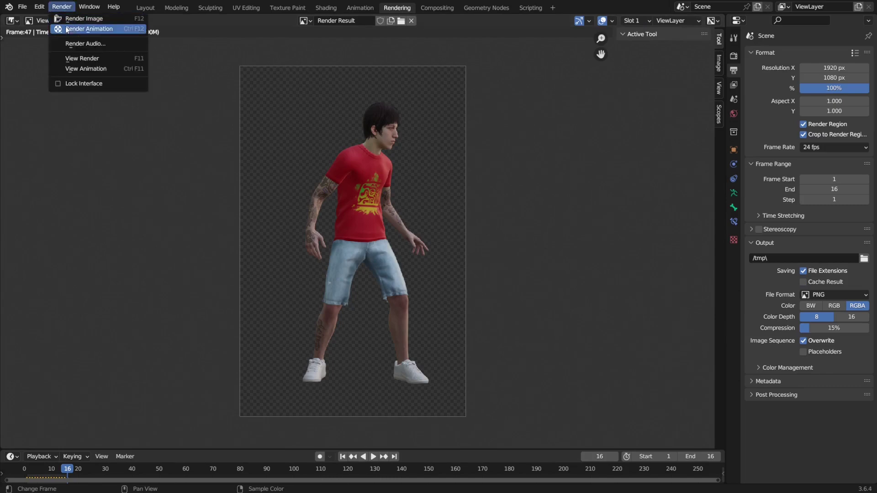
click(92, 29)
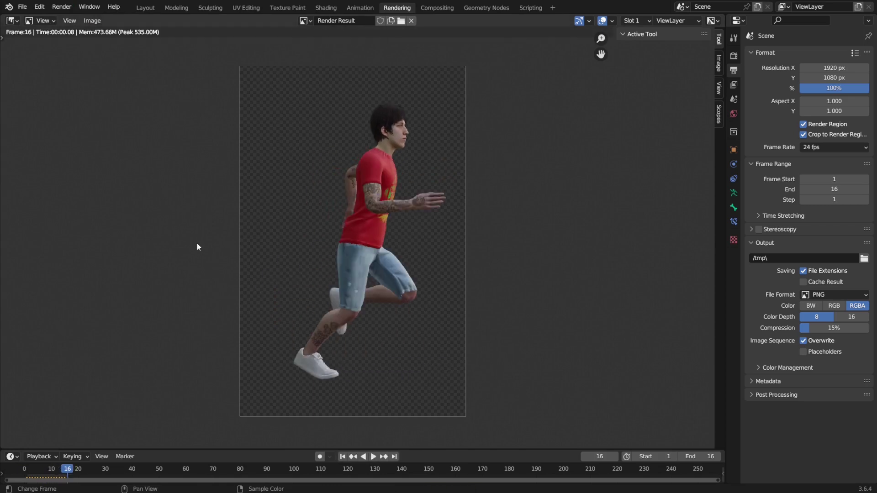
- Replace the source skeleton with Armature.003 and apply its jumping animation to the rig
click(146, 8)
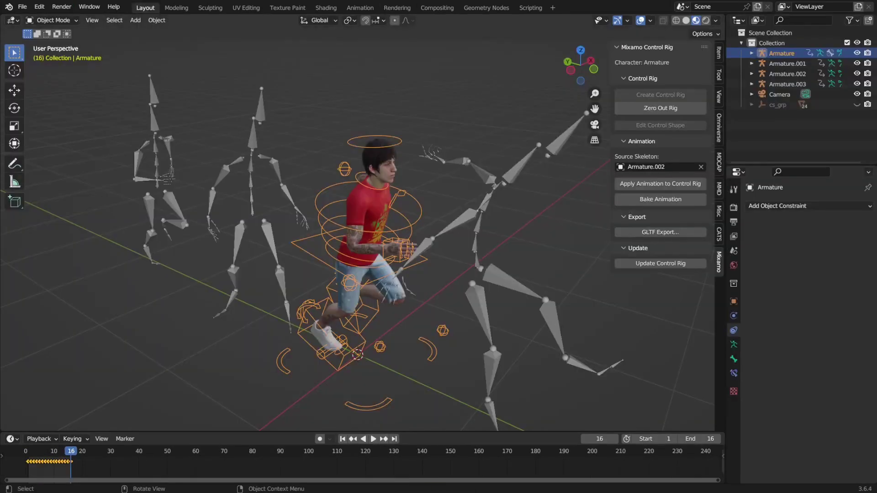
key(alt+a)
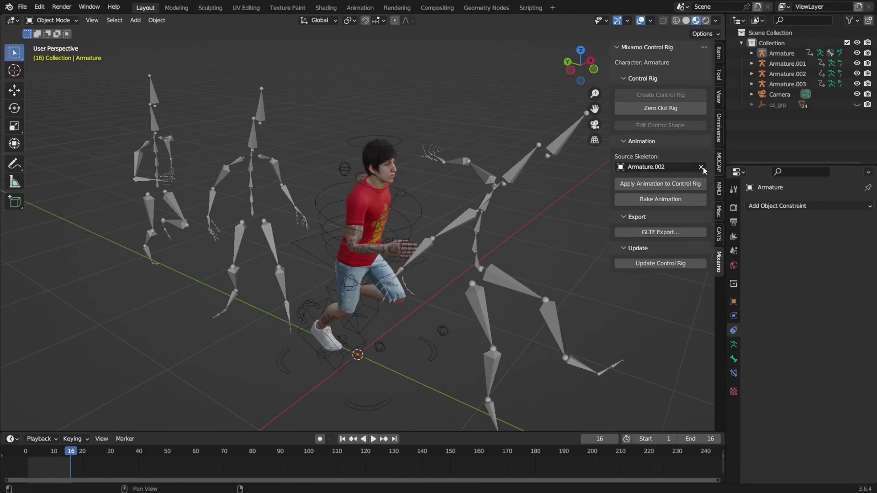
click(701, 167)
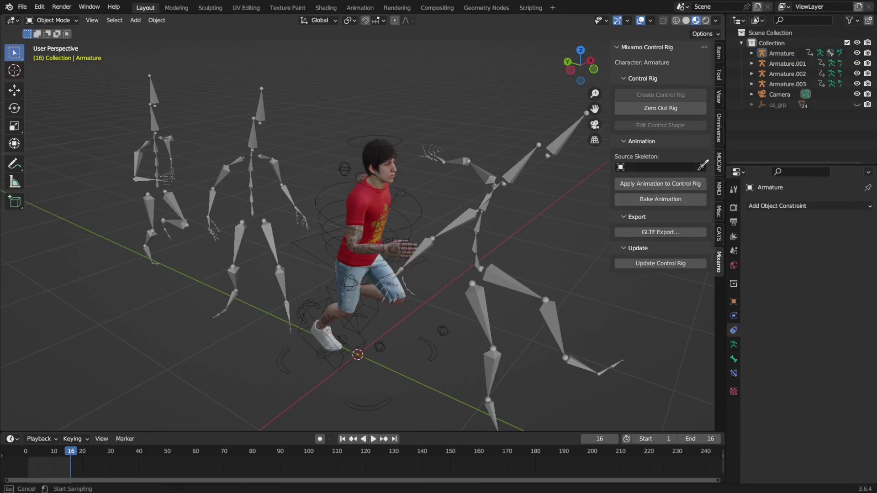
click(535, 249)
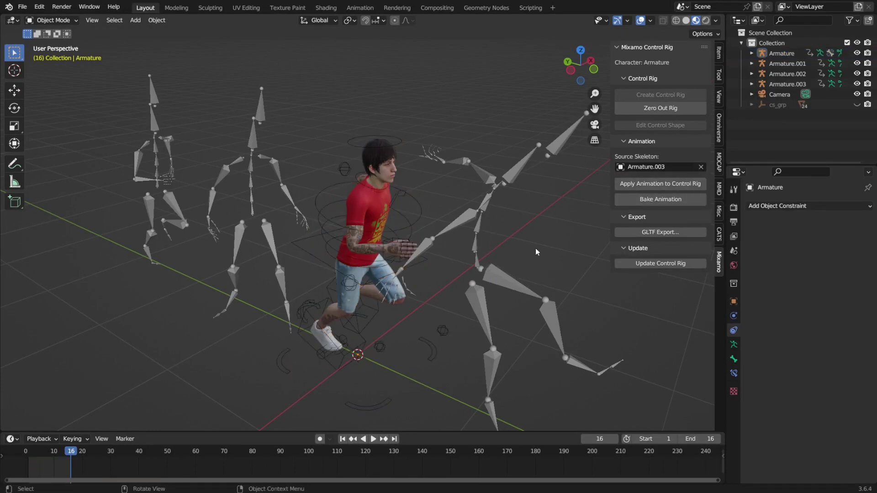
click(646, 185)
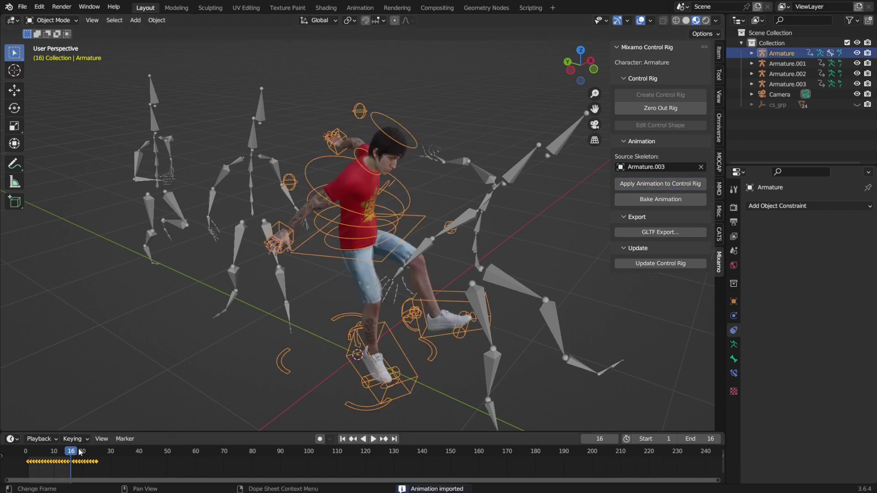
- End the animation at frame 25 and preview the jump through the scene camera
drag(72, 453, 97, 453)
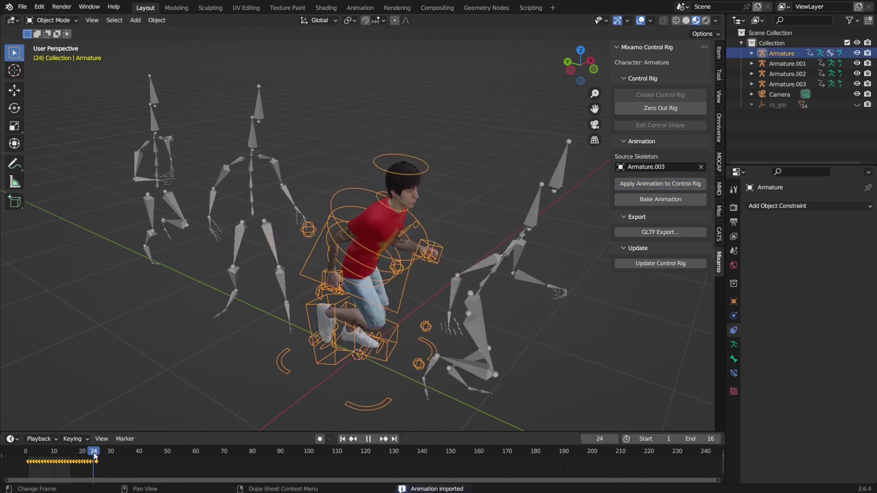
click(694, 439)
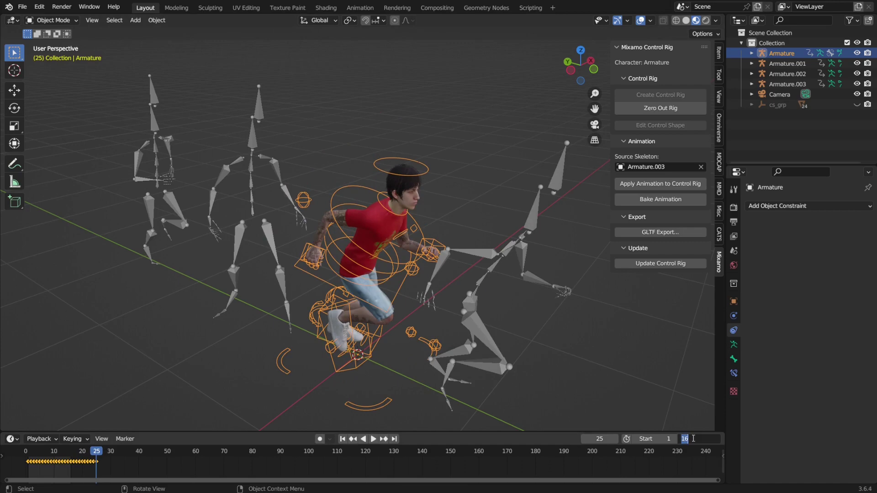
text(25)
key(Return)
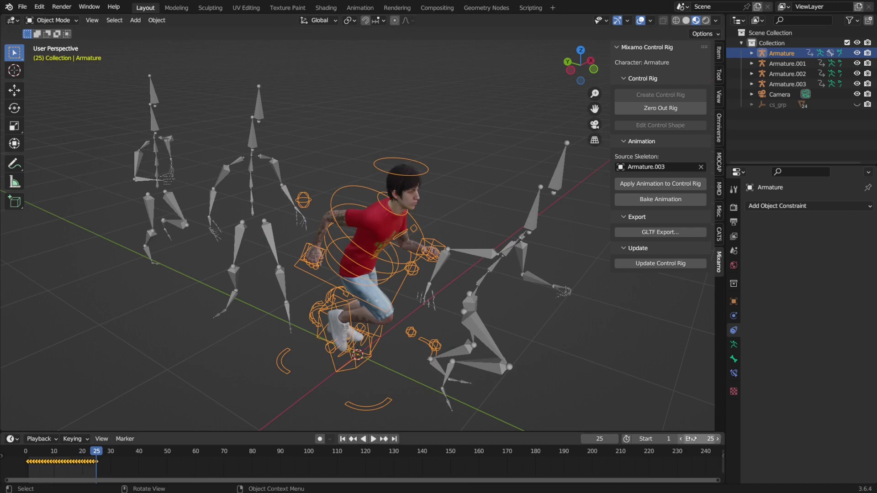
key(KP_0)
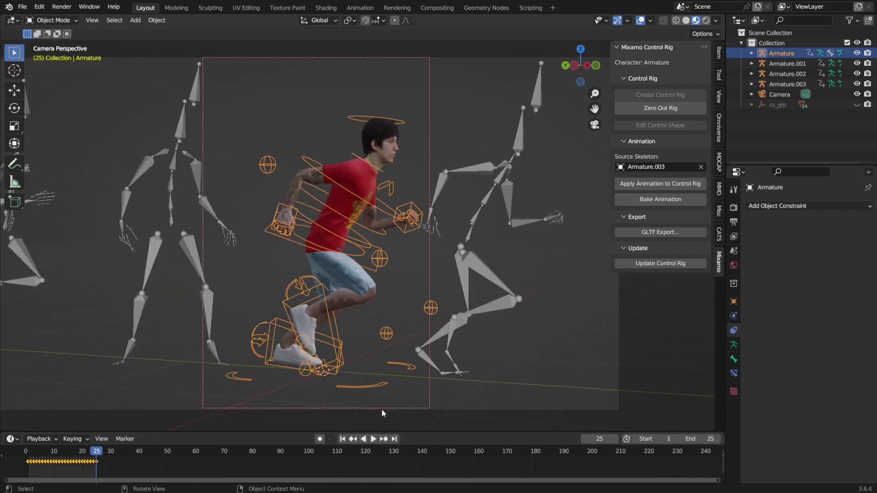
click(373, 439)
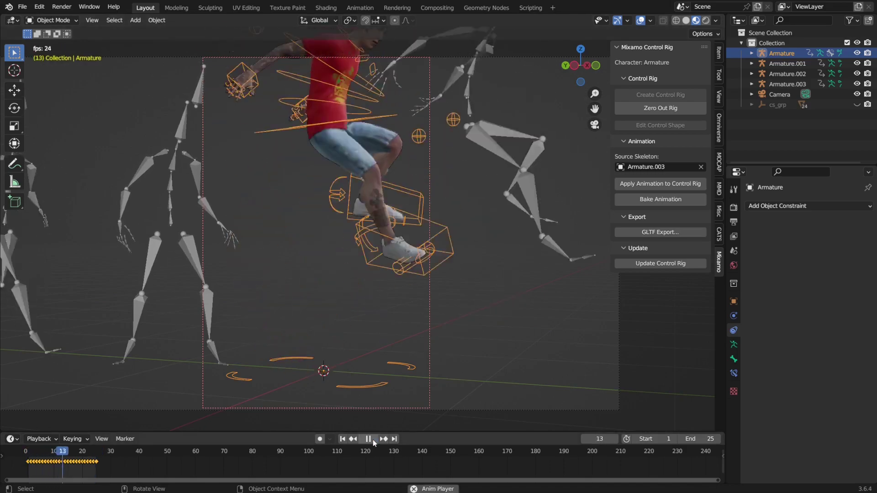
click(373, 440)
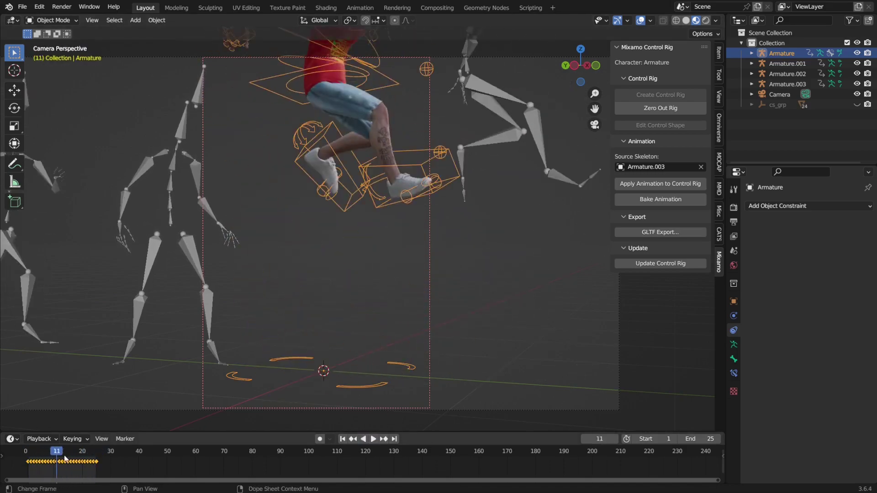
key(space)
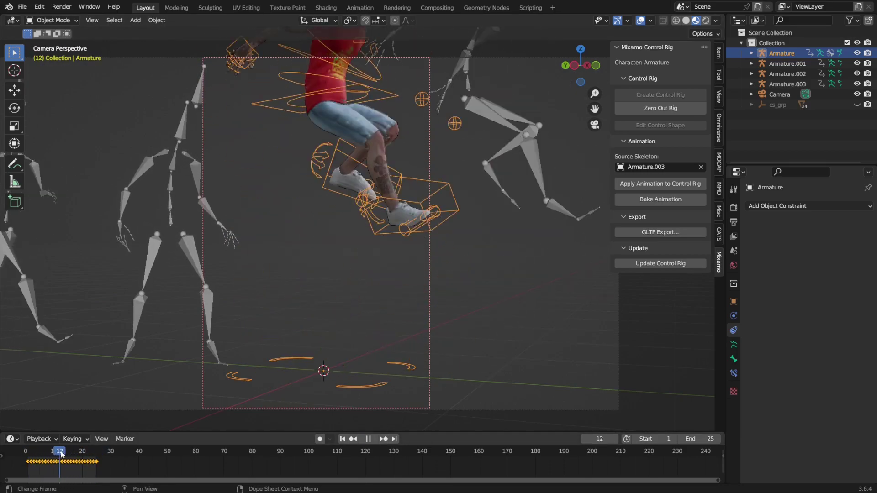
key(space)
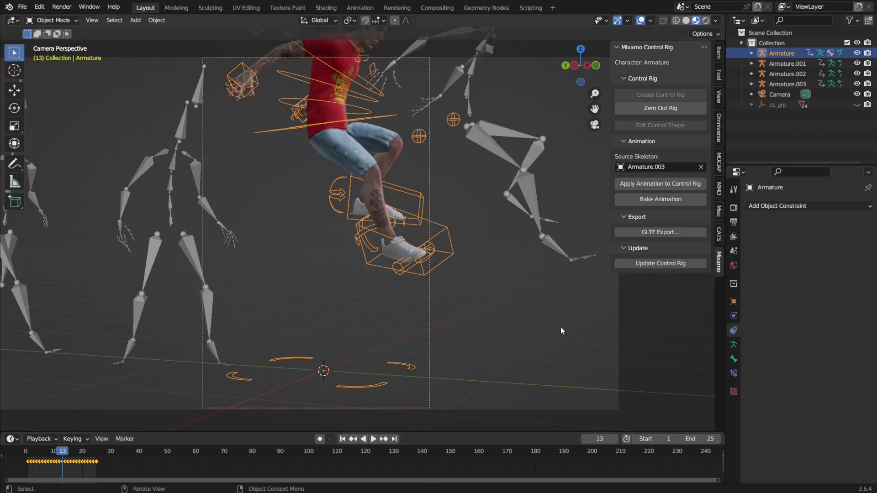
middle_drag(561, 327, 553, 341)
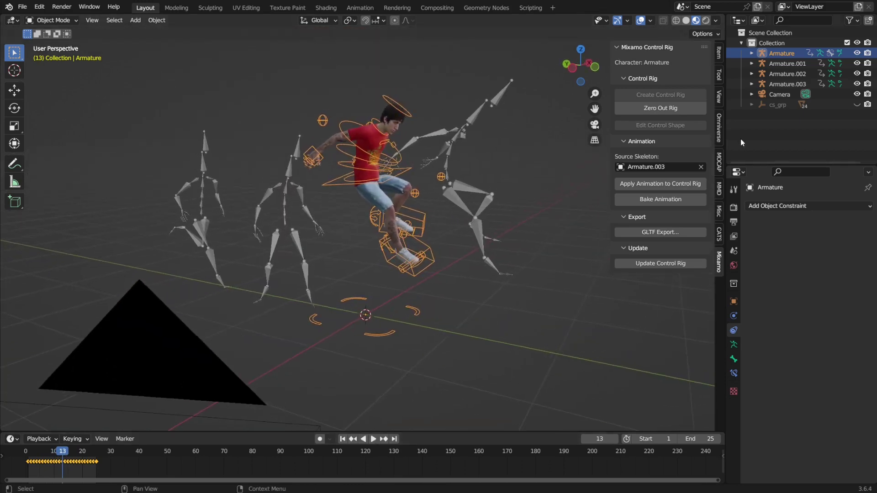
- Add a Copy Location constraint to the camera with X disabled, and briefly preview playback
click(784, 96)
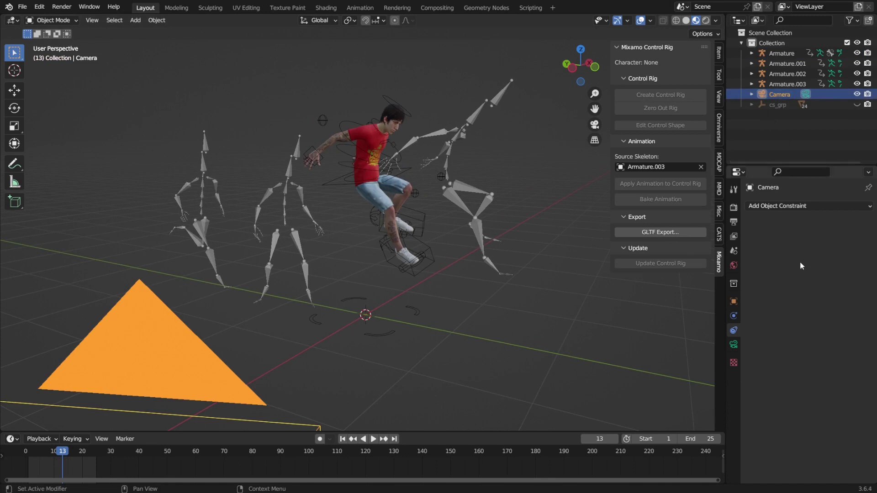
click(844, 209)
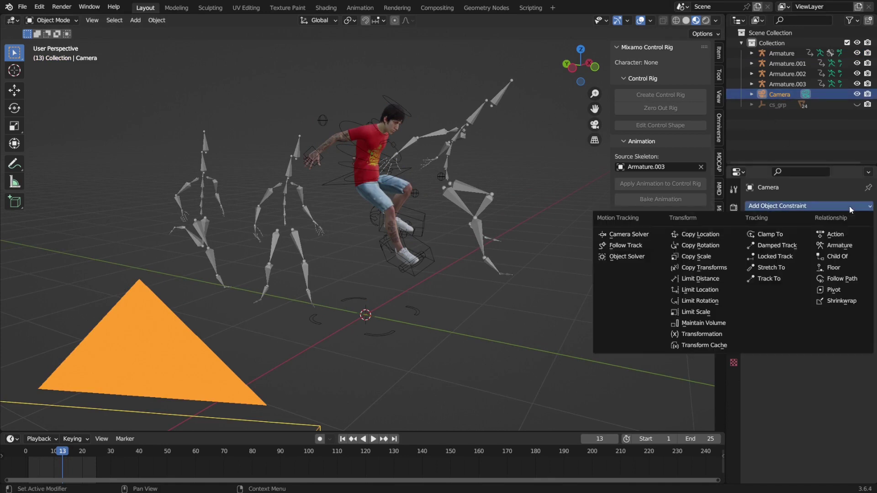
click(705, 235)
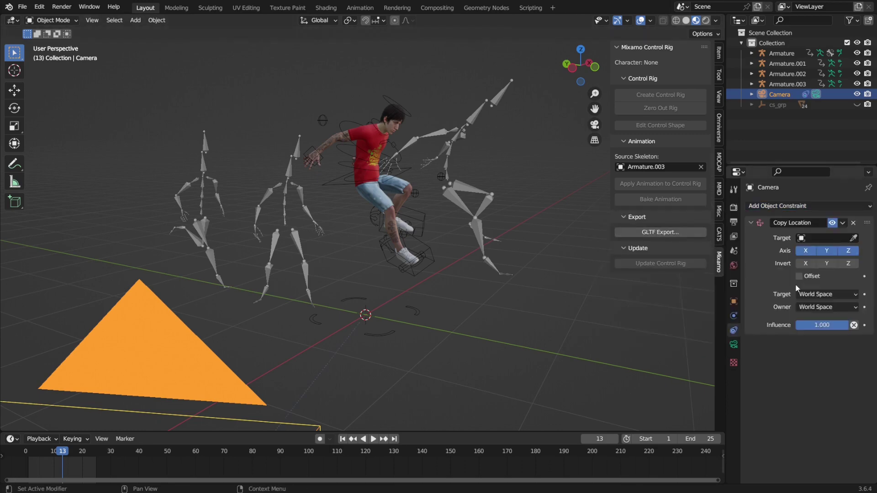
click(806, 254)
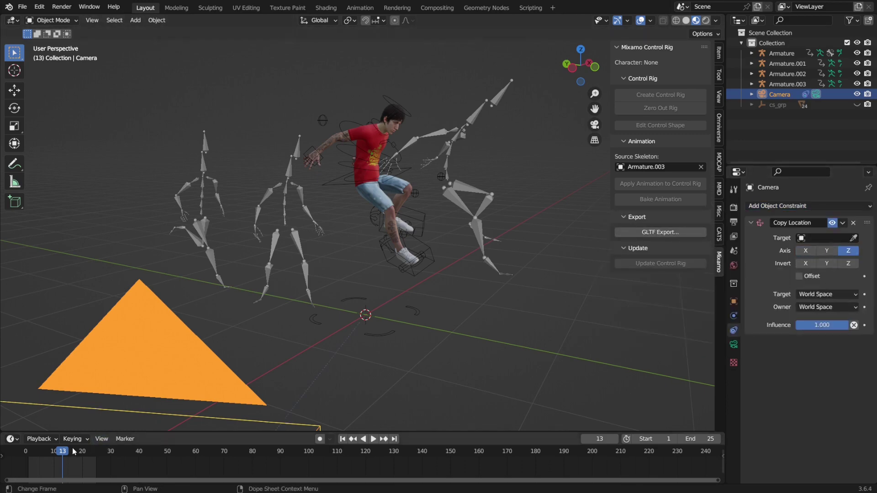
key(space)
key(Escape)
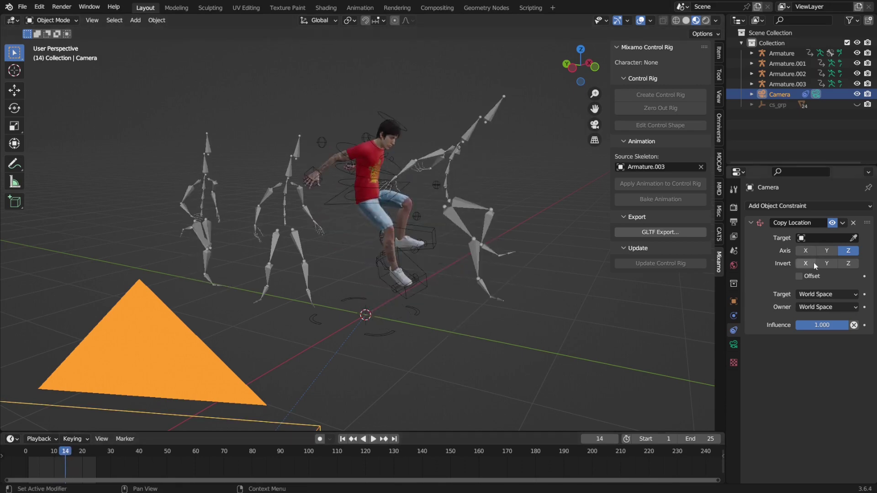
- Target a mixamorig bone of the Armature, then play and scrub back to frame 9
click(854, 237)
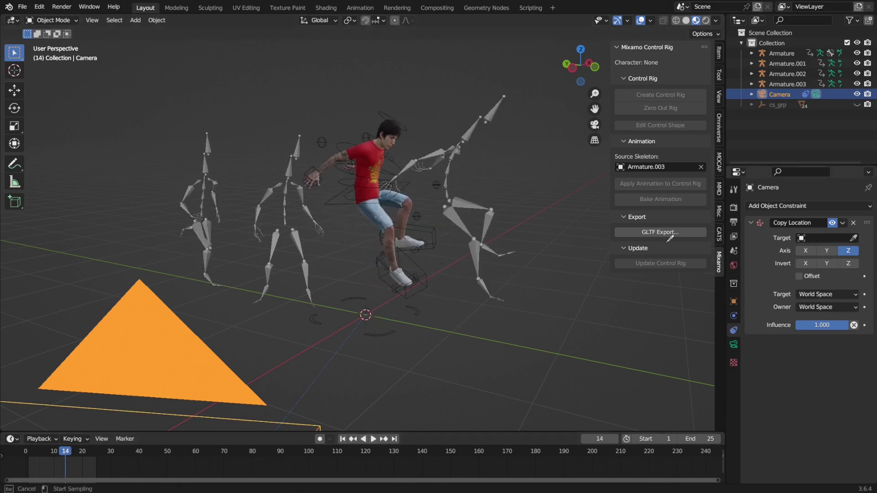
click(371, 195)
click(820, 250)
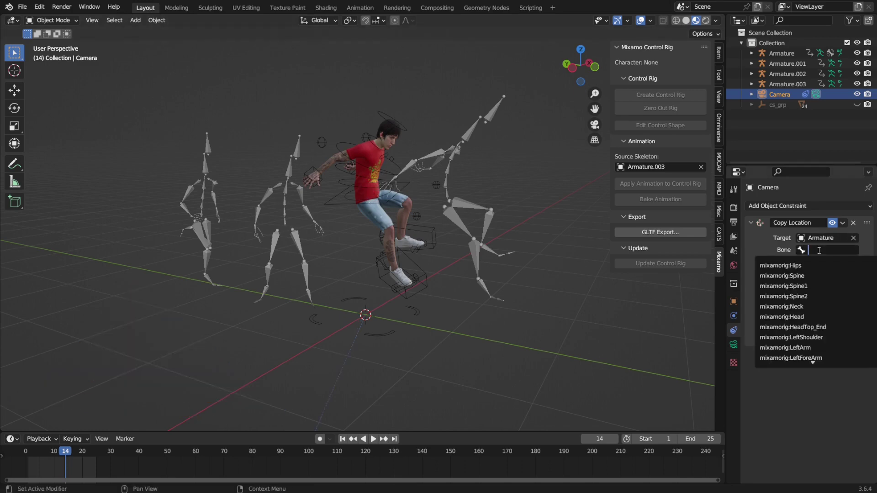
click(814, 266)
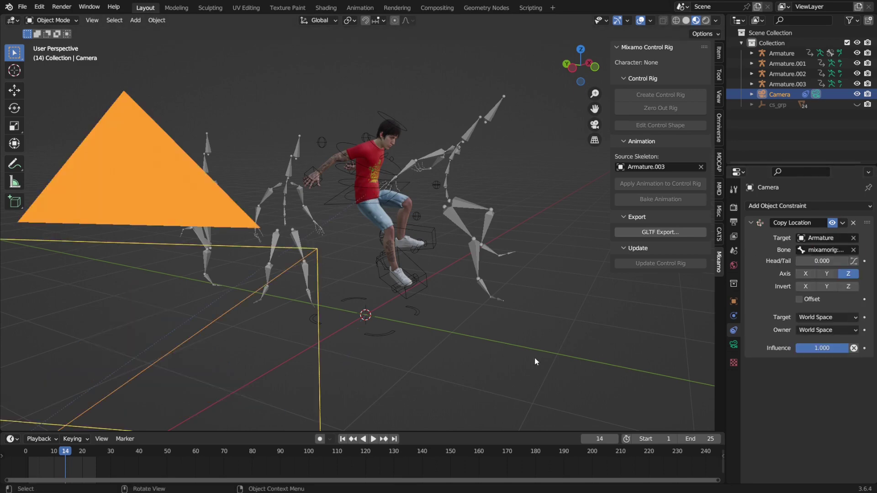
scroll(473, 308, down, 3)
key(space)
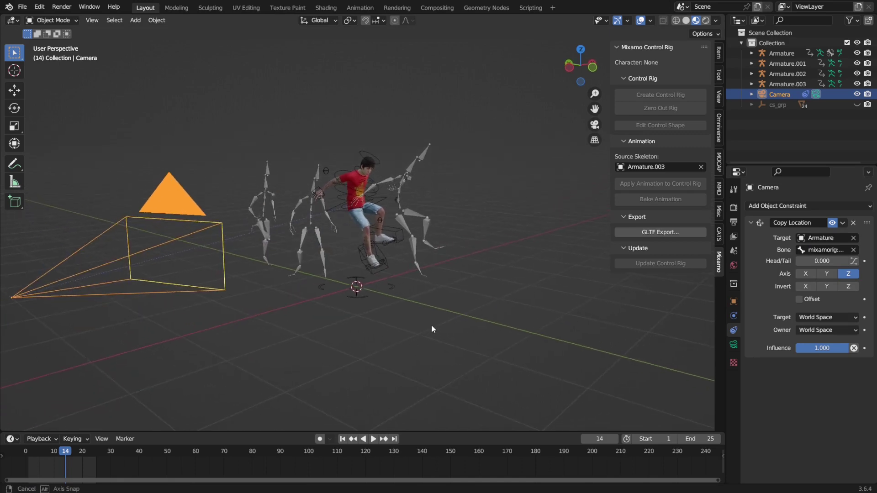
click(63, 452)
drag(63, 452, 52, 457)
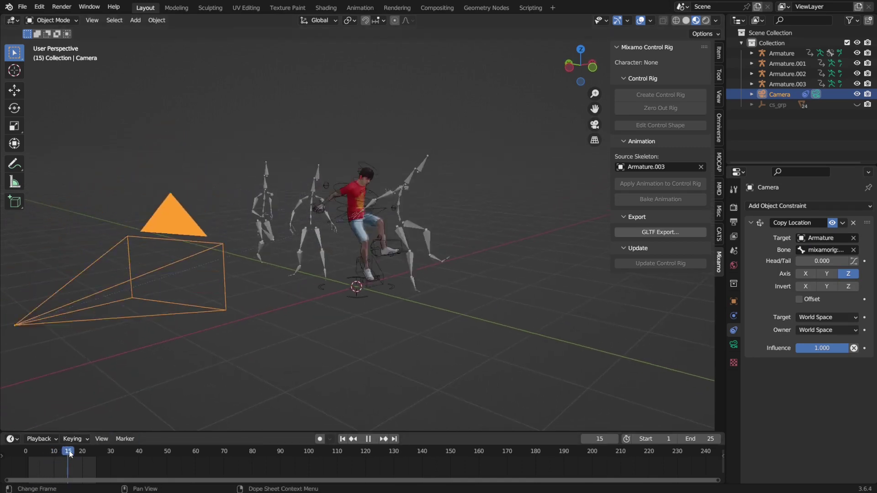
key(space)
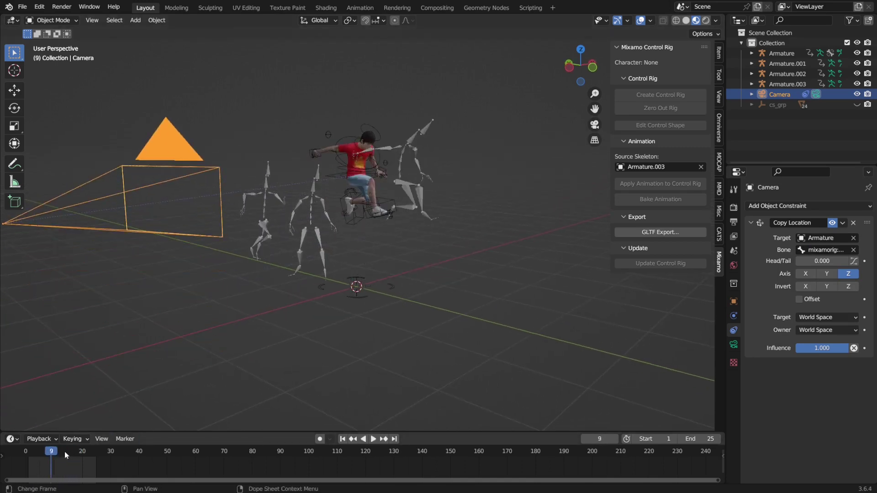
- Preview the animation through the camera and widen the render border to fit the whole jump
key(KP_0)
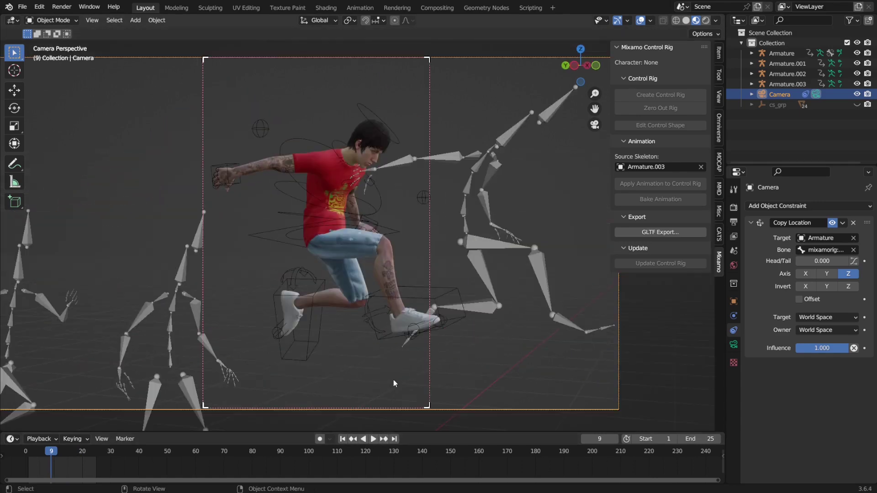
key(space)
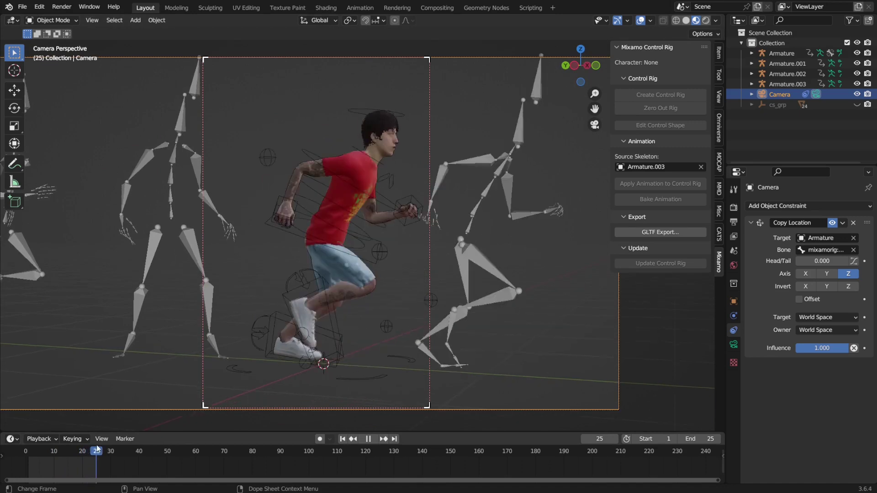
click(31, 454)
mouse_move(31, 454)
mouse_down()
mouse_move(100, 453)
mouse_move(58, 463)
mouse_move(70, 459)
mouse_up()
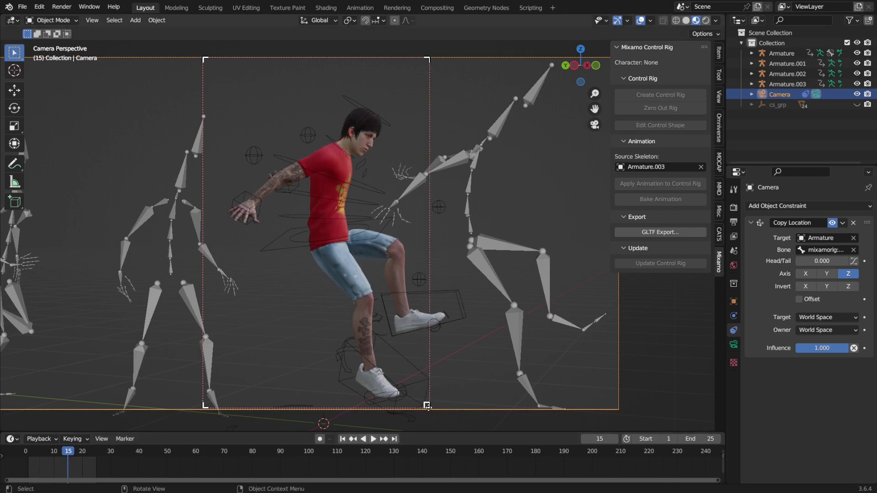
drag(428, 406, 458, 406)
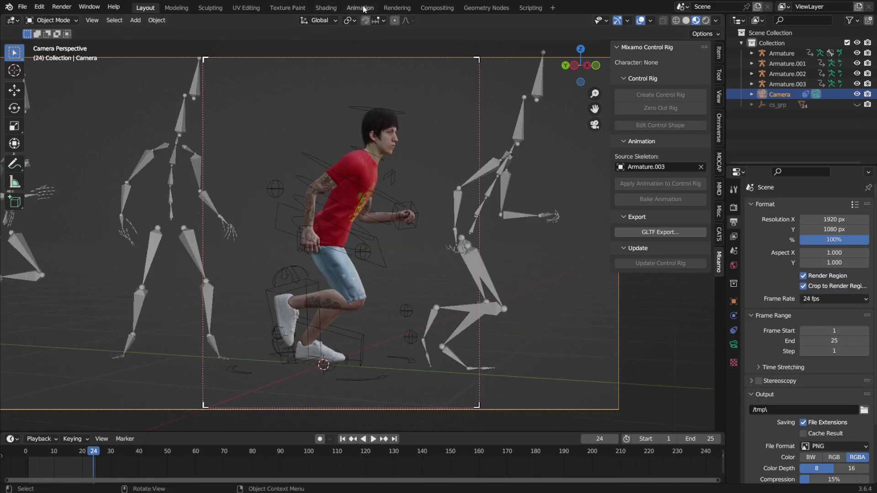
- Render the animation from the Rendering workspace and select the first output frame 0001
click(397, 7)
click(62, 7)
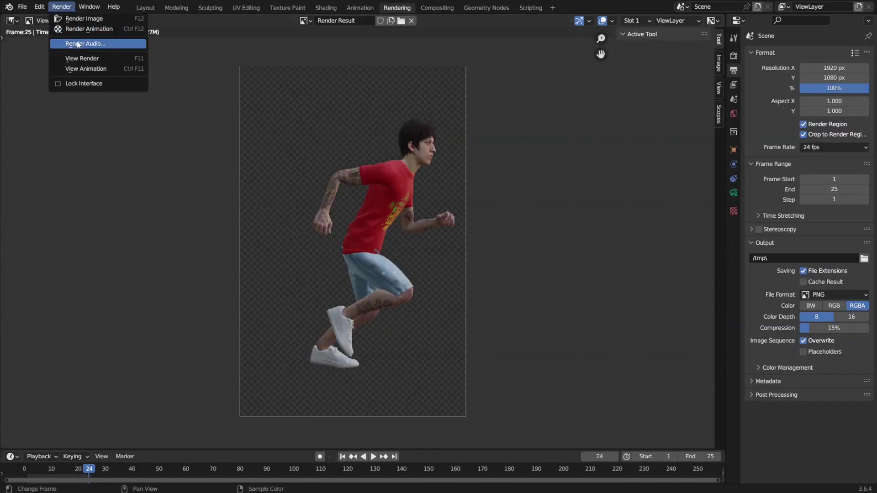
click(89, 29)
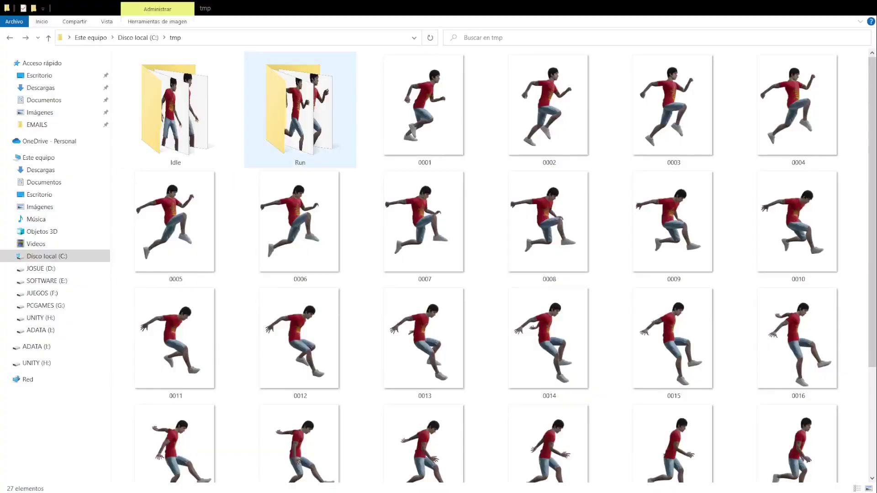
click(425, 107)
- Move frames 0001–0025 into a new 'Jump' folder in tmp, then return to tmp
scroll(548, 313, down, 3)
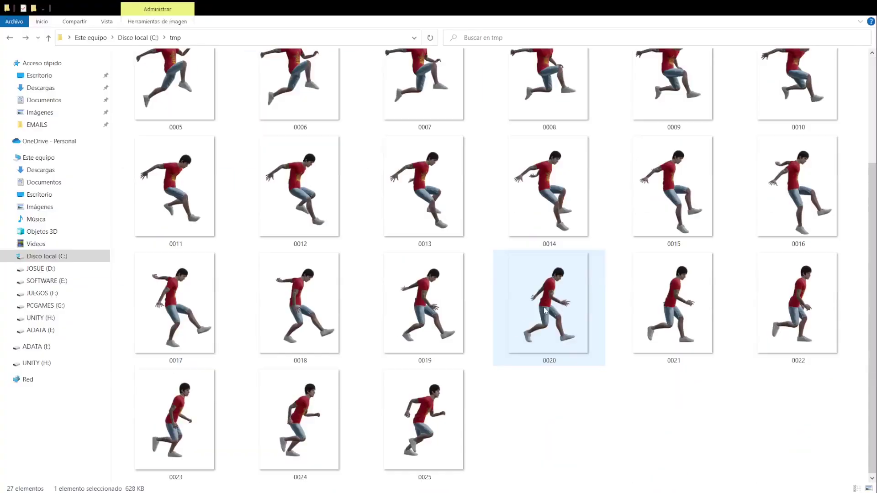
shift+click(412, 426)
scroll(430, 300, up, 3)
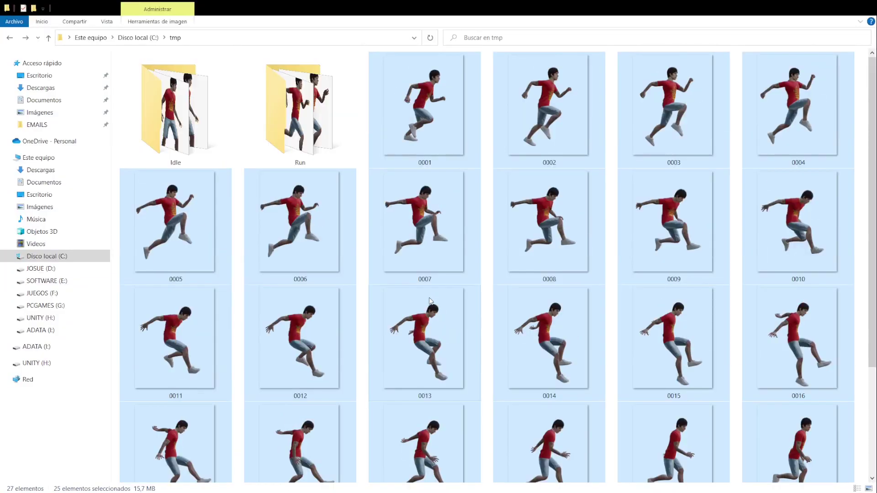
click(34, 8)
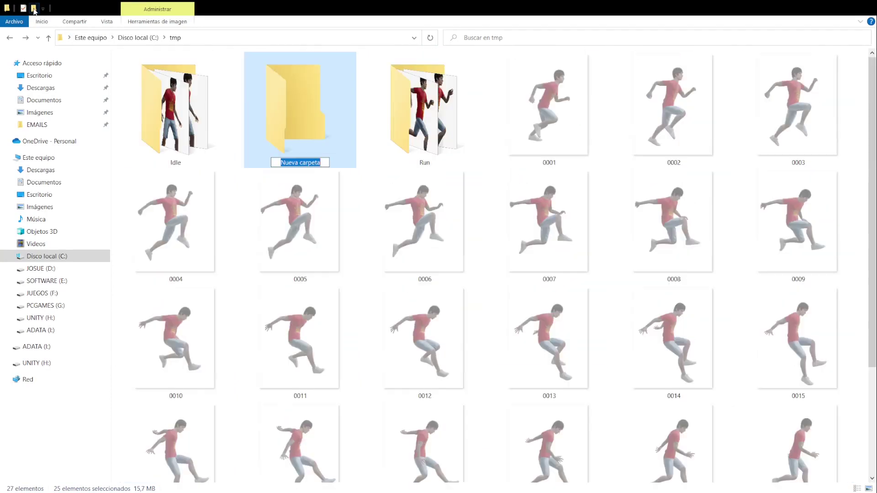
text(Jum)
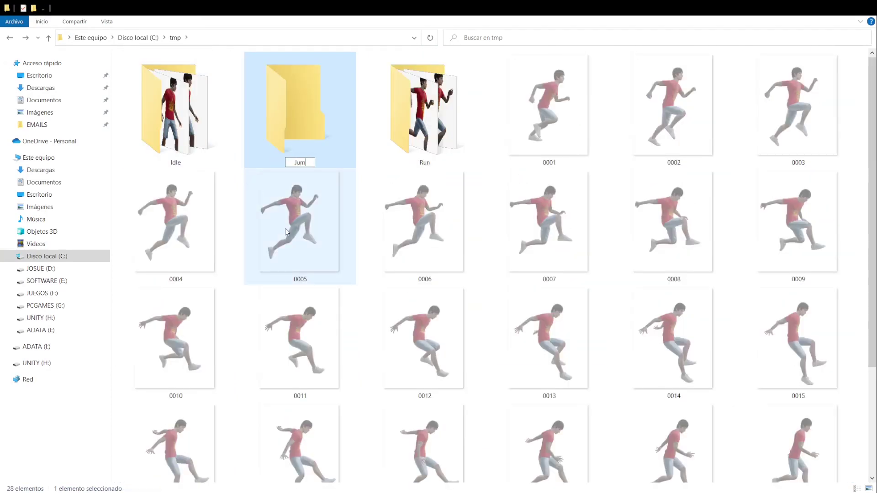
text(p)
key(Return)
key(Return)
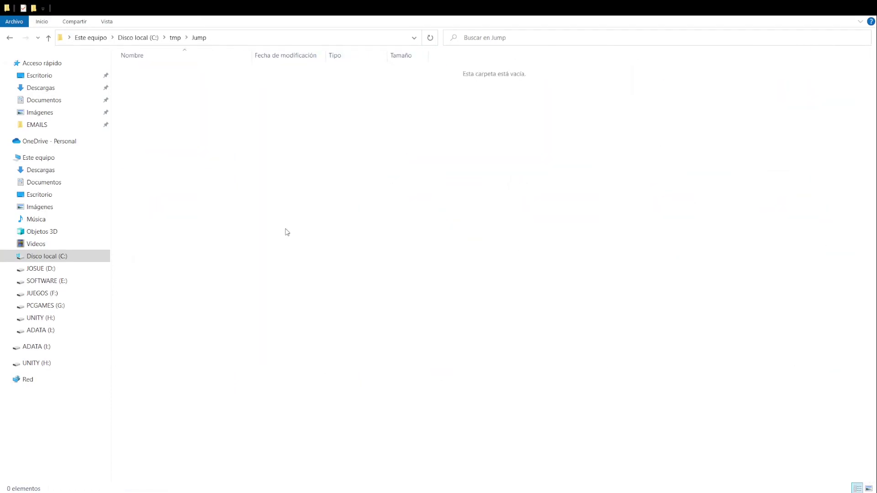
key(ctrl+v)
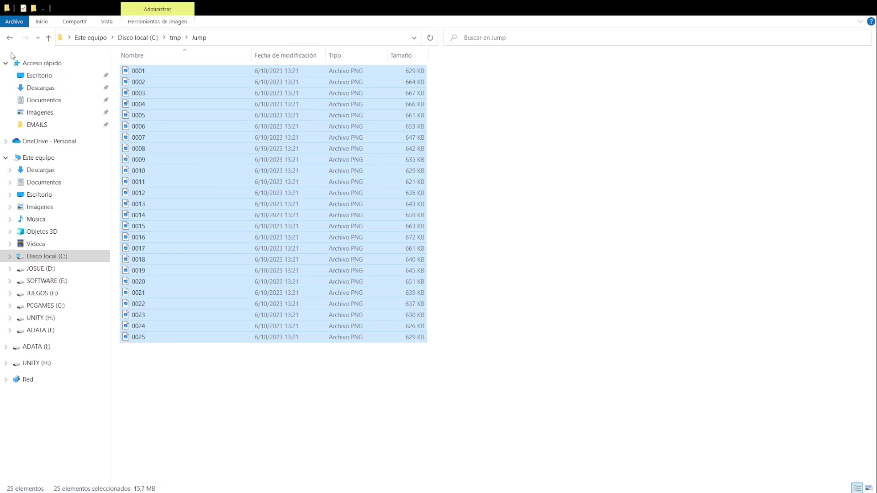
key(alt+Left)
click(356, 247)
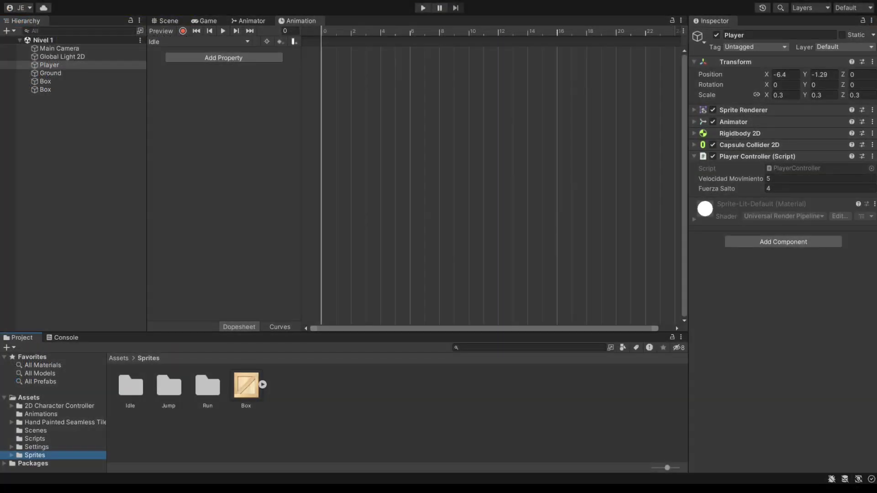
- Browse the Sprites Idle, Jump and Run folders, then show Idle frame 0001's import settings
click(12, 456)
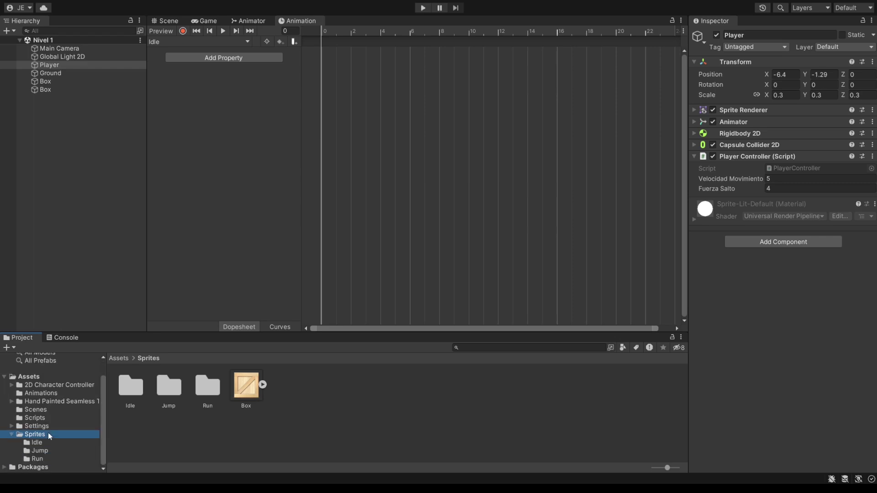
click(41, 442)
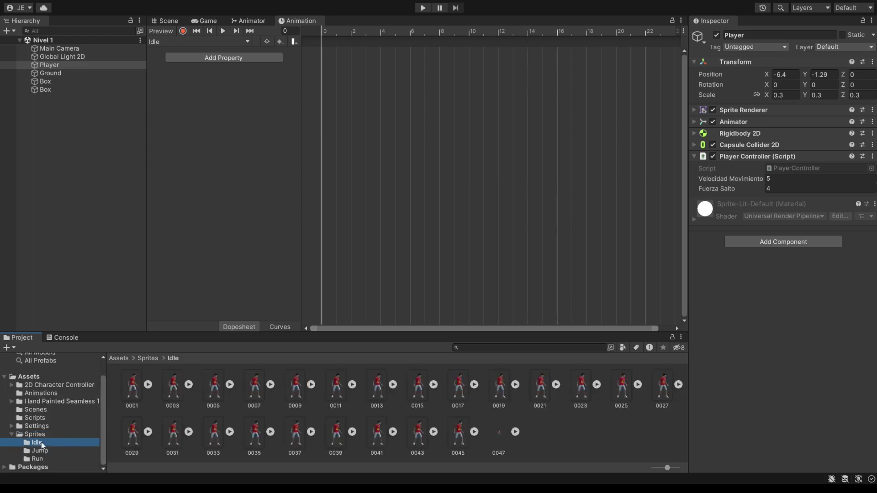
click(40, 451)
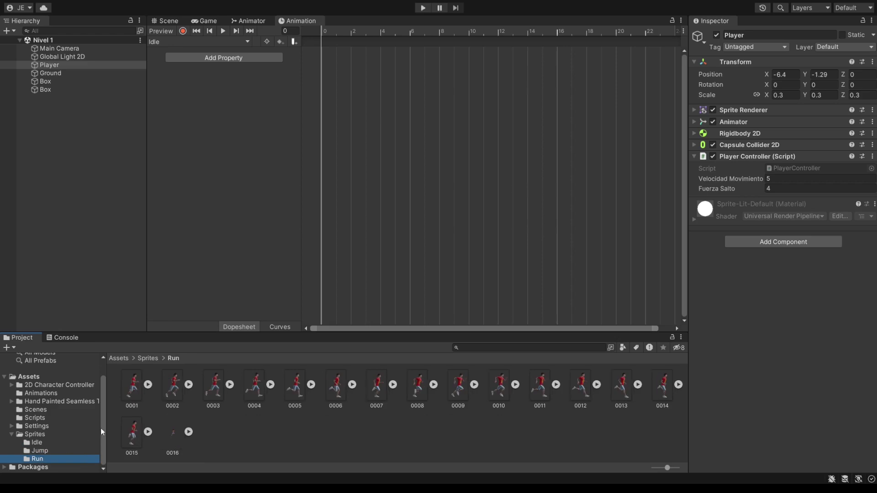
click(45, 444)
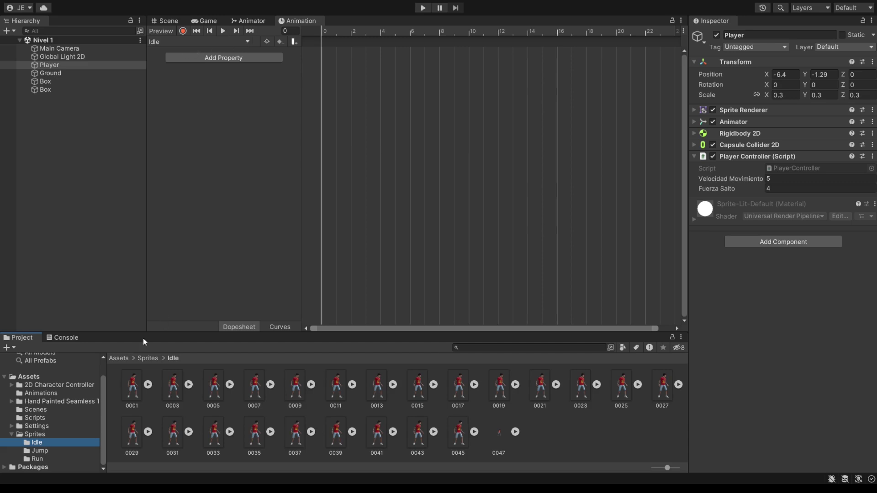
click(132, 388)
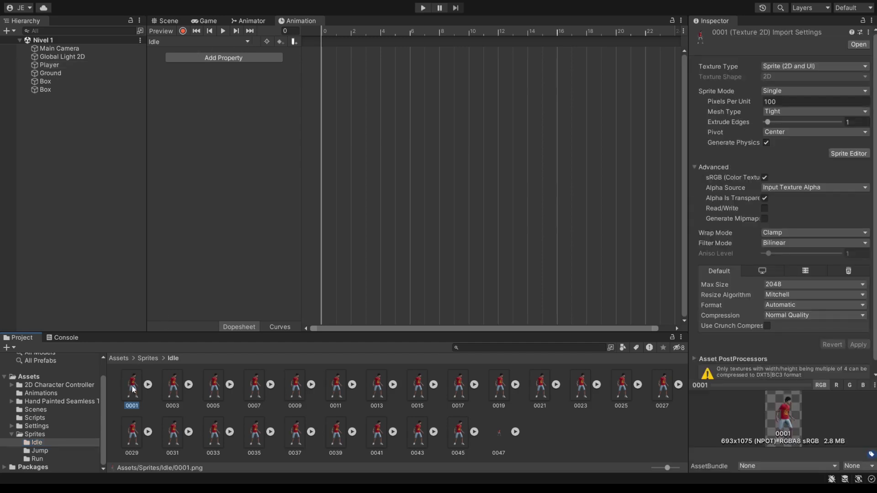
- Drag all Idle frames onto the Player as a sprite animation and set sample rate 24
shift+click(496, 434)
drag(126, 388, 329, 51)
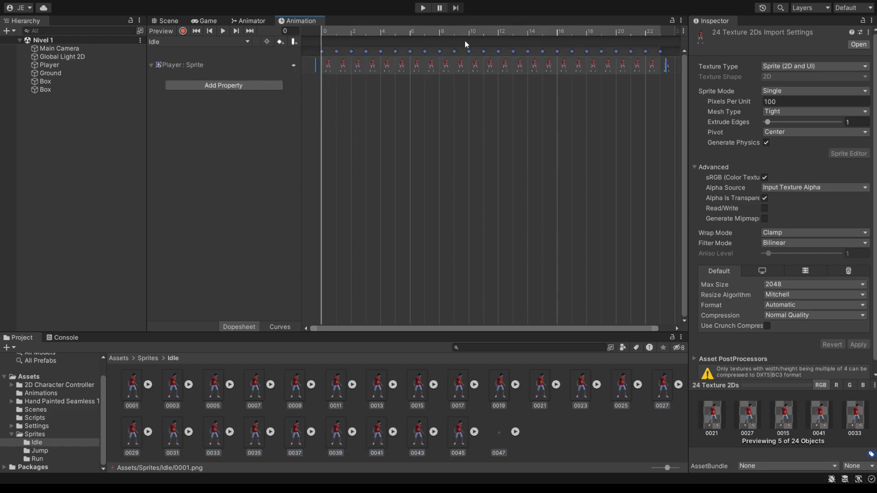
click(684, 31)
mouse_move(627, 111)
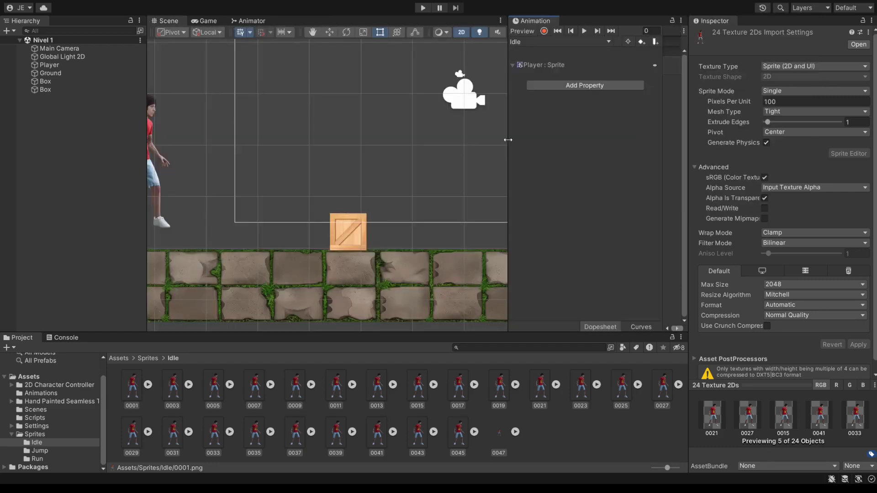
- Widen the Animation panel, scrub and preview-play the Idle clip, then pan to the Player
drag(473, 128, 327, 191)
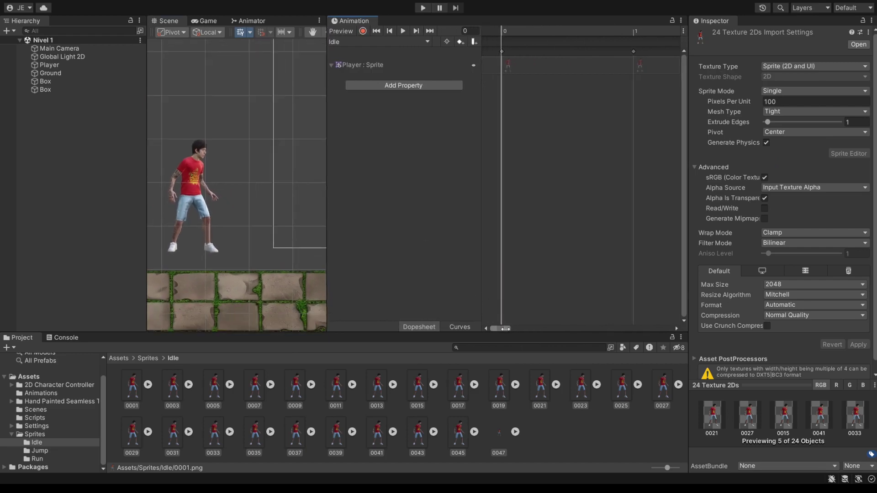
drag(505, 329, 671, 329)
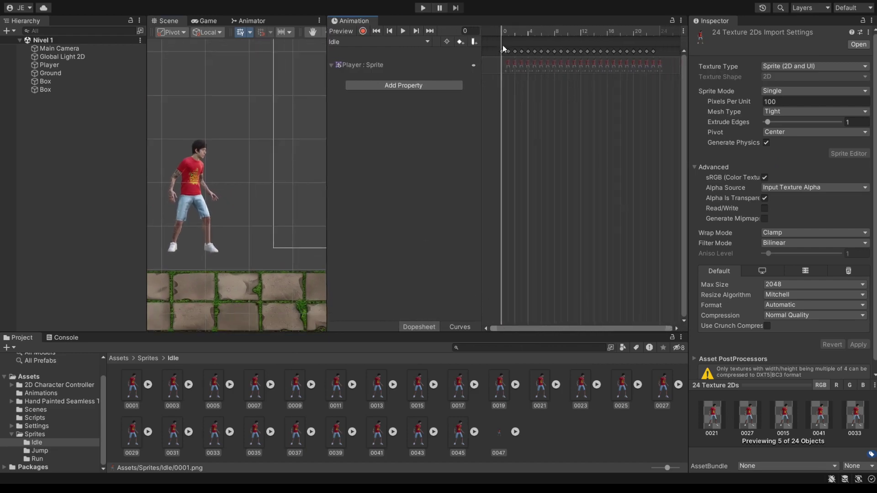
drag(505, 32, 572, 36)
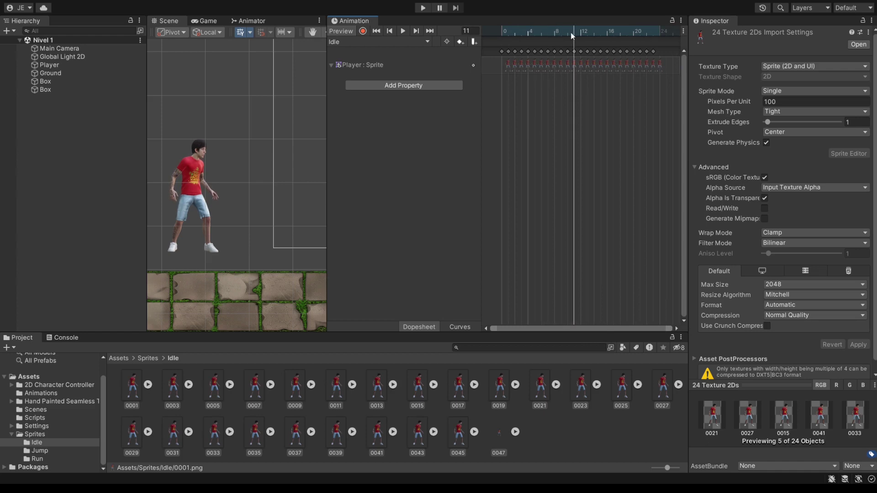
scroll(190, 197, up, 3)
scroll(188, 194, up, 2)
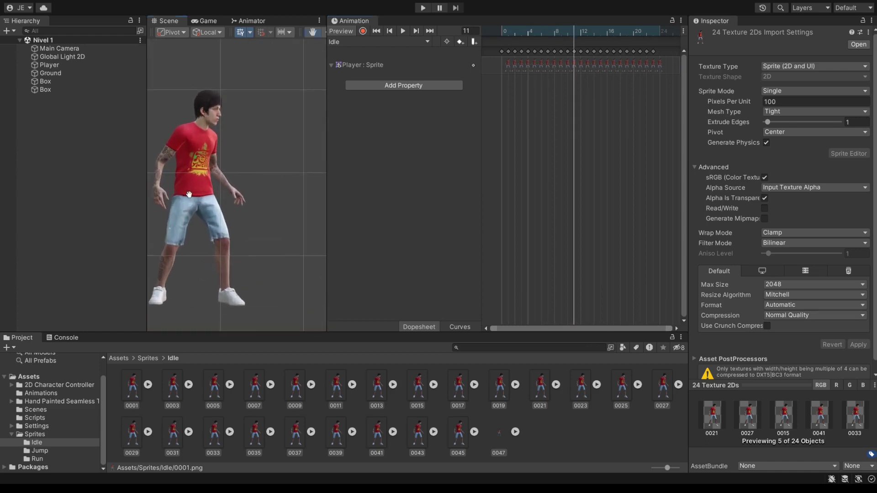
scroll(224, 197, up, 2)
mouse_move(552, 27)
mouse_down()
mouse_move(623, 35)
mouse_move(478, 27)
mouse_up()
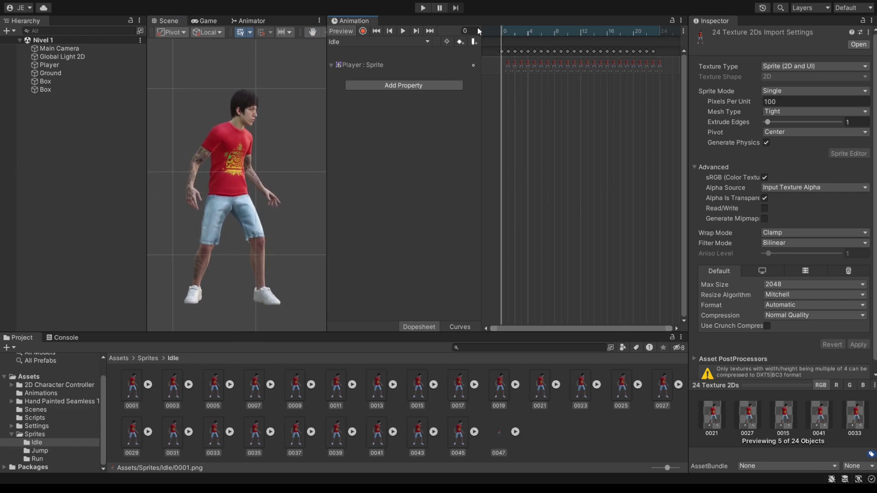
click(404, 31)
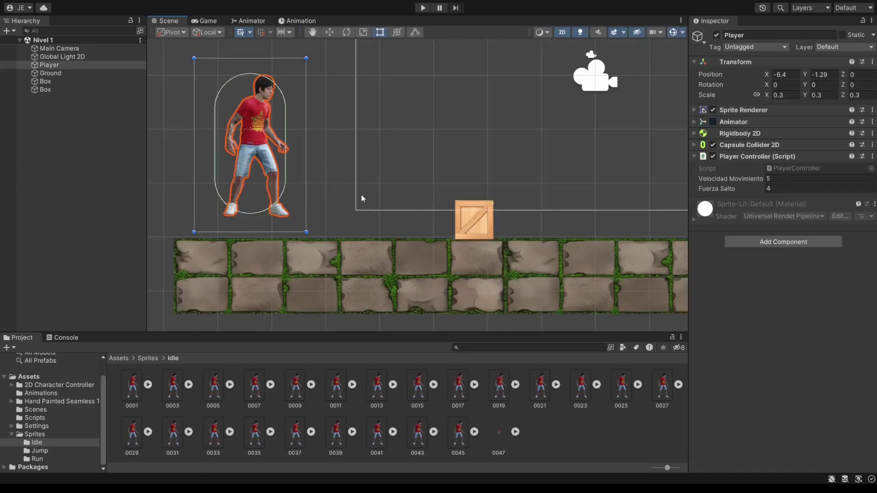
drag(361, 195, 349, 212)
- Inspect the Player's sprite, Animator, Rigidbody, collider and controller settings, then enter Play mode
click(54, 64)
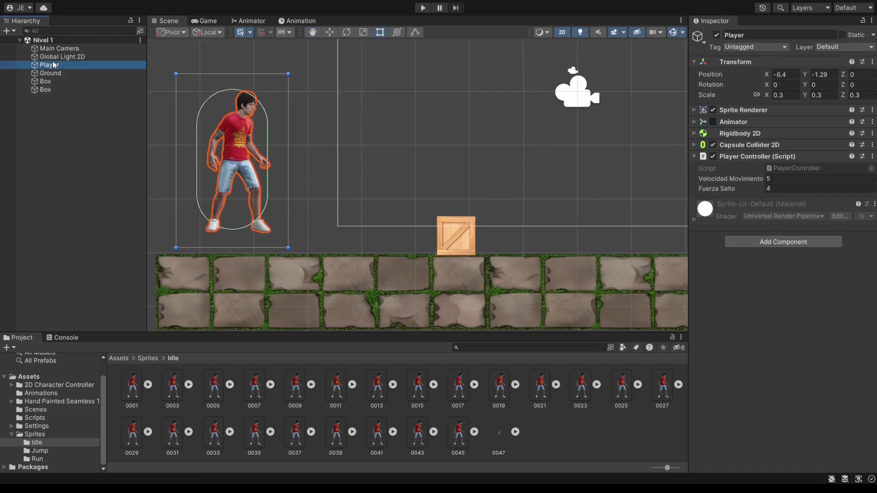
click(698, 108)
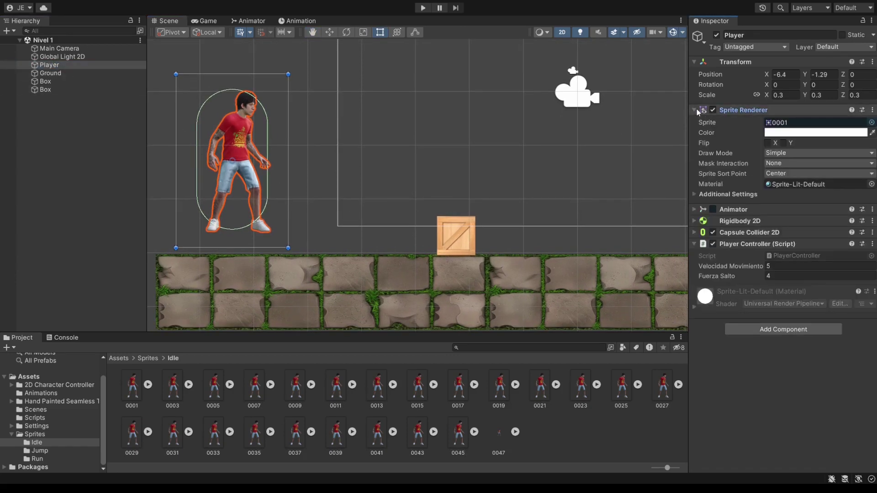
click(696, 123)
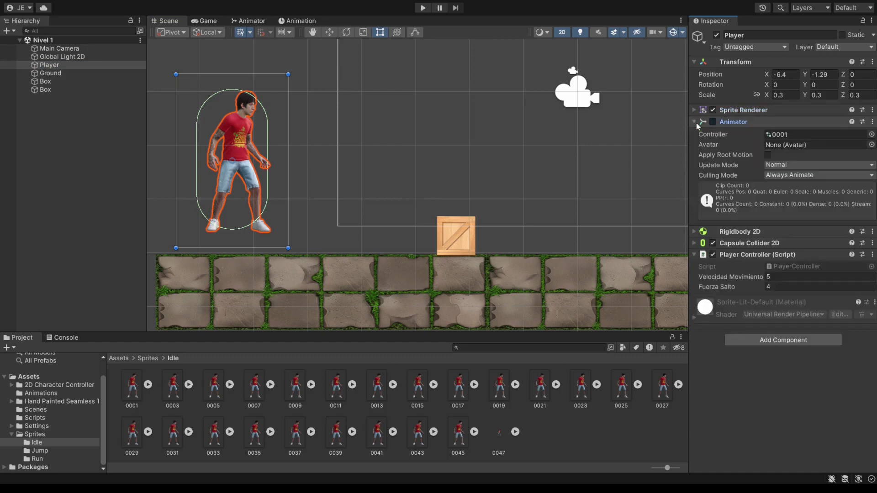
click(696, 122)
click(696, 133)
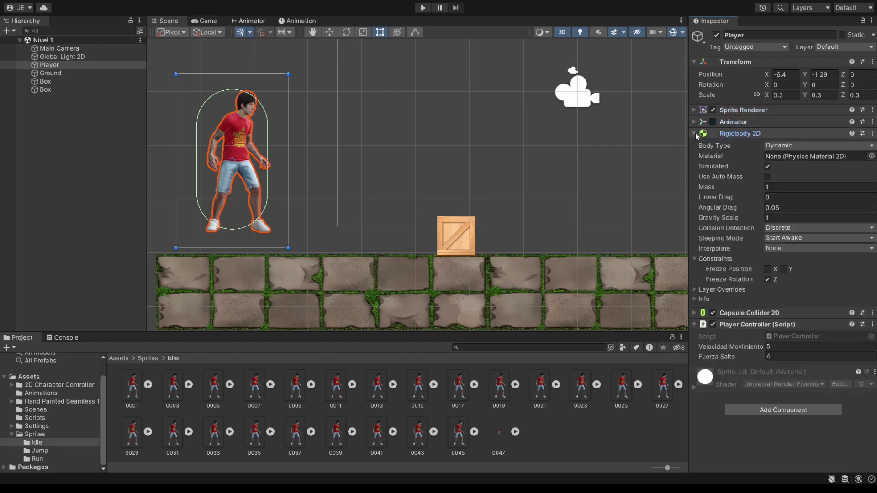
click(695, 132)
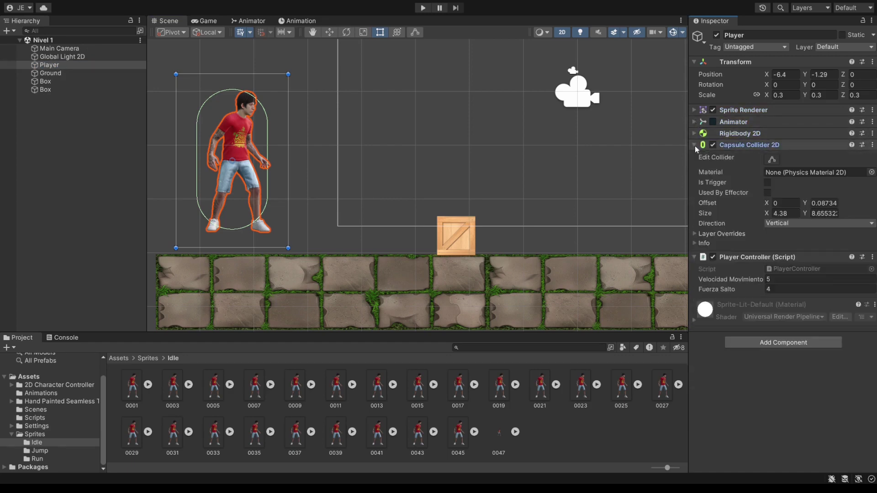
click(695, 146)
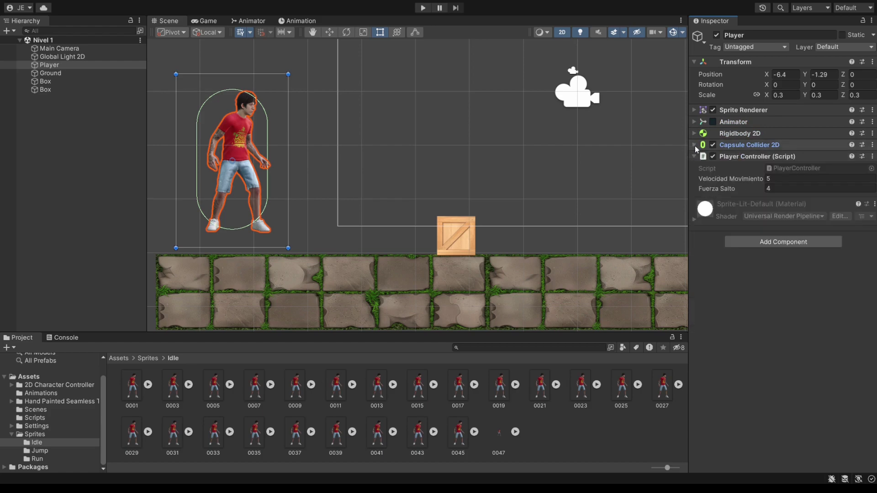
click(756, 157)
click(758, 156)
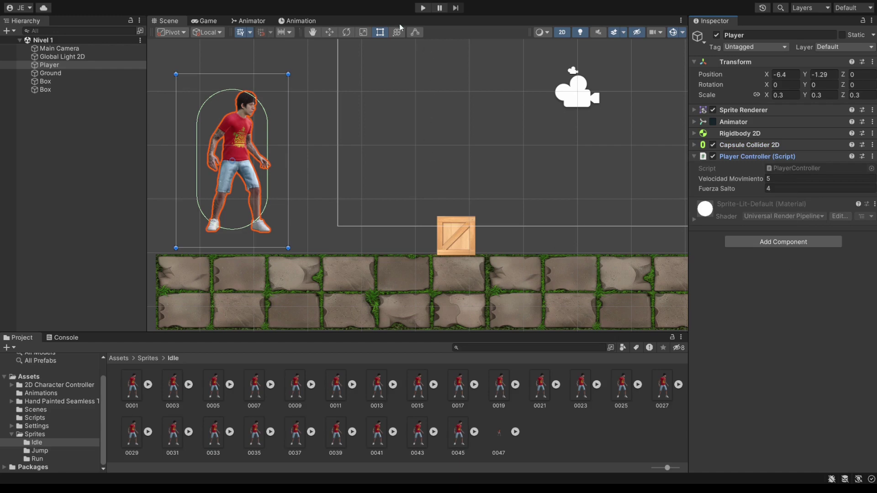
click(424, 8)
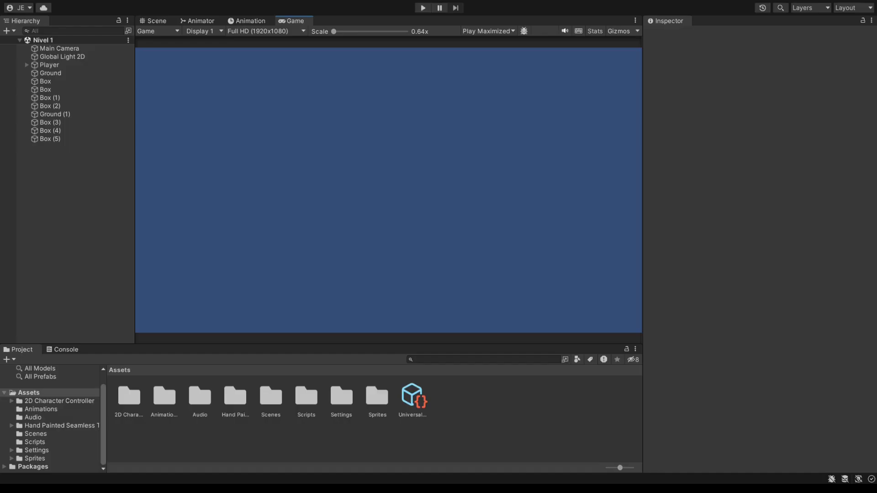
- Start the level and run right, jumping over and kicking apart the first crates
click(423, 7)
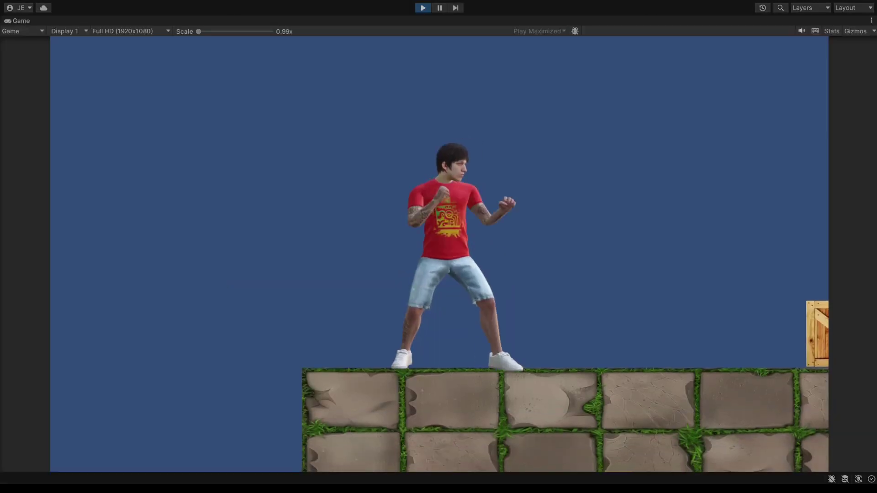
key(f)
key(space)
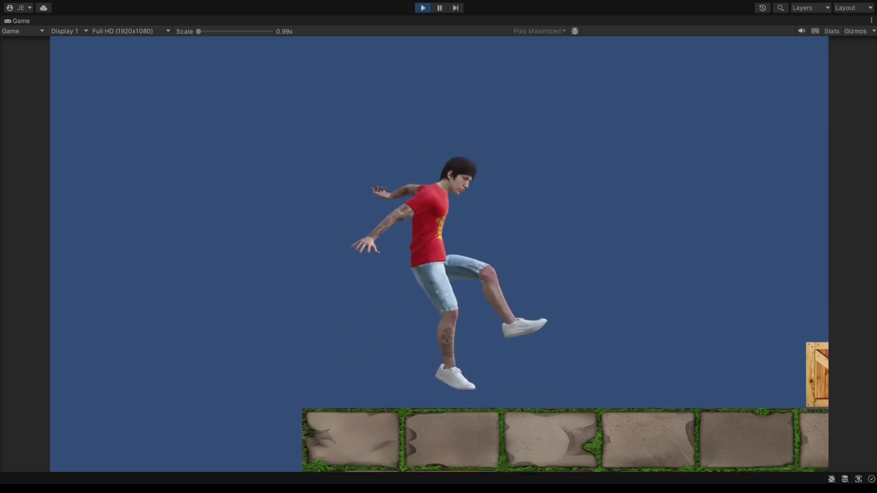
key(Right)
key(space)
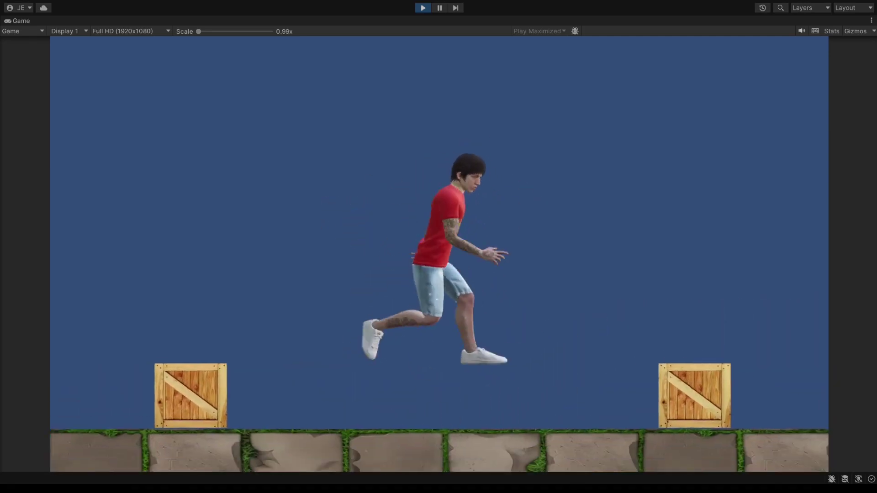
key(space)
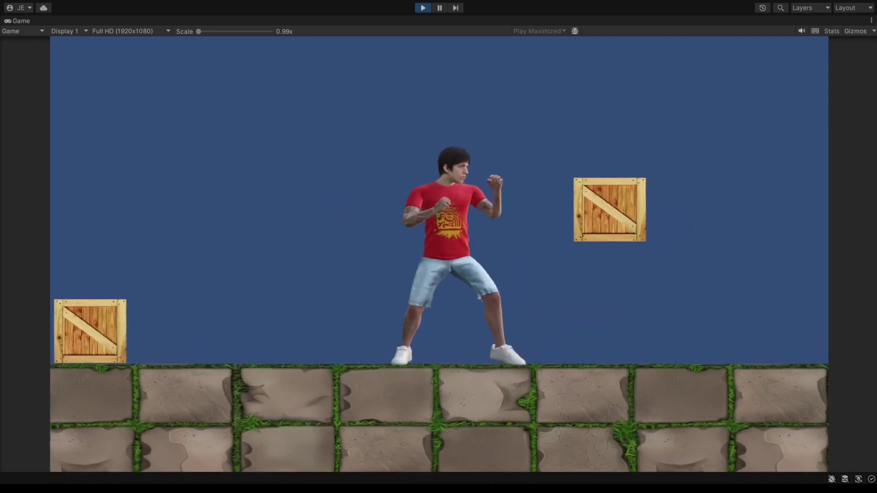
key(f)
key(Right)
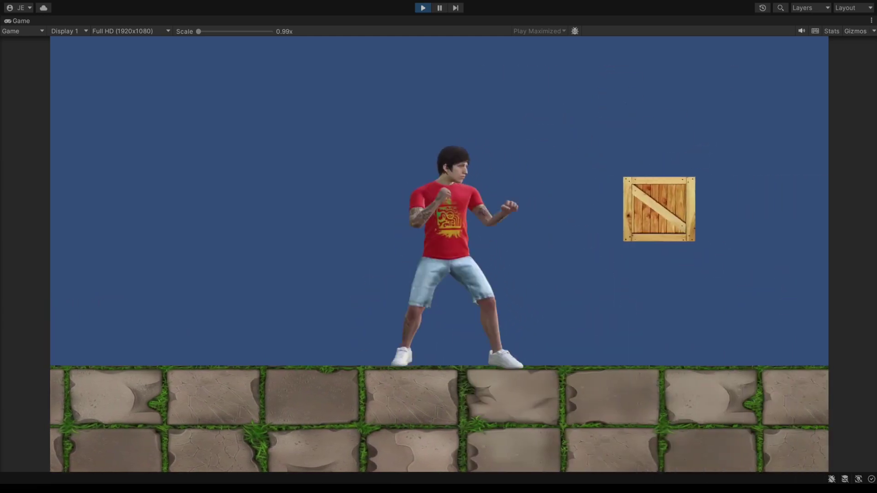
key(f)
- Jump onto the higher platform, smash the stacked crates, then kick repeatedly and run back left
key(Right)
key(space)
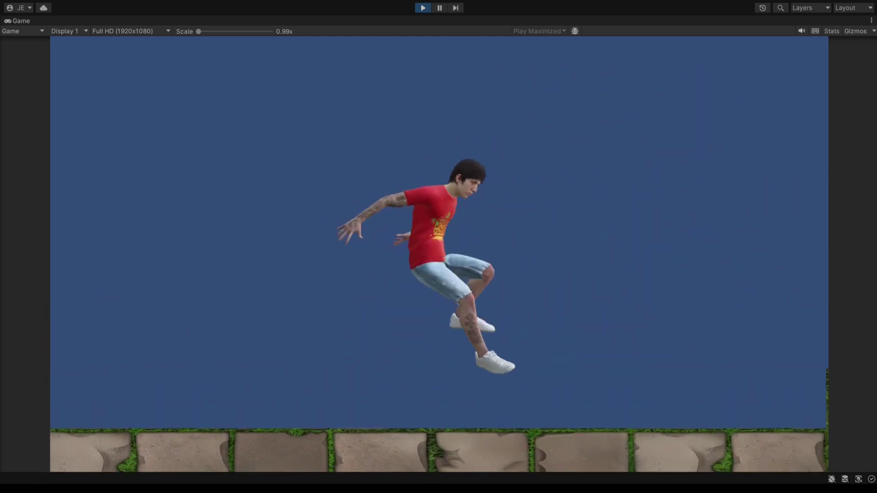
key(space)
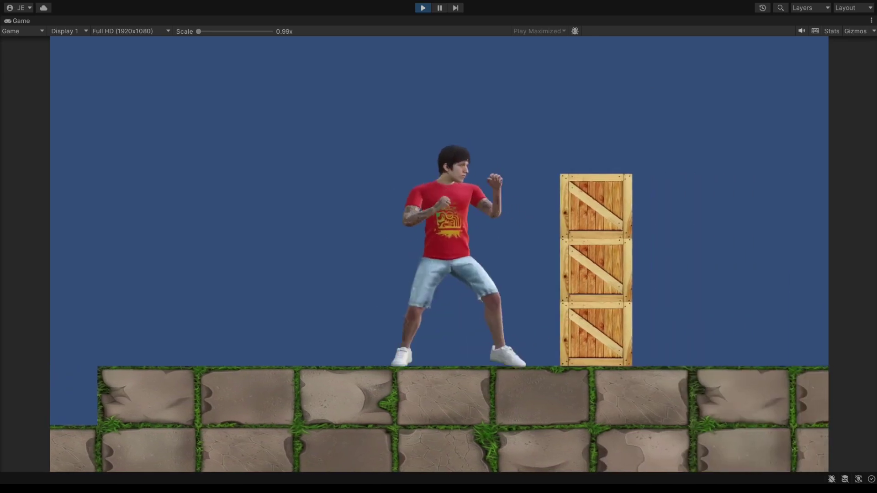
key(f)
key(Right)
key(space)
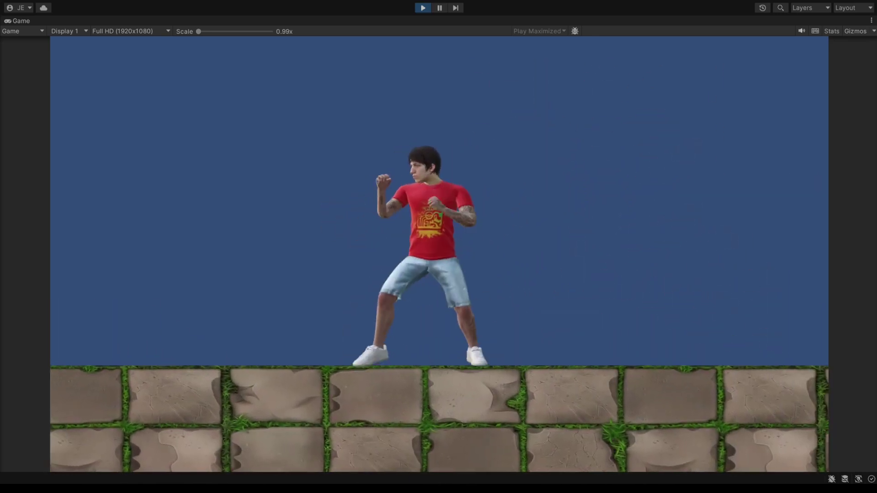
key(f)
key(f)
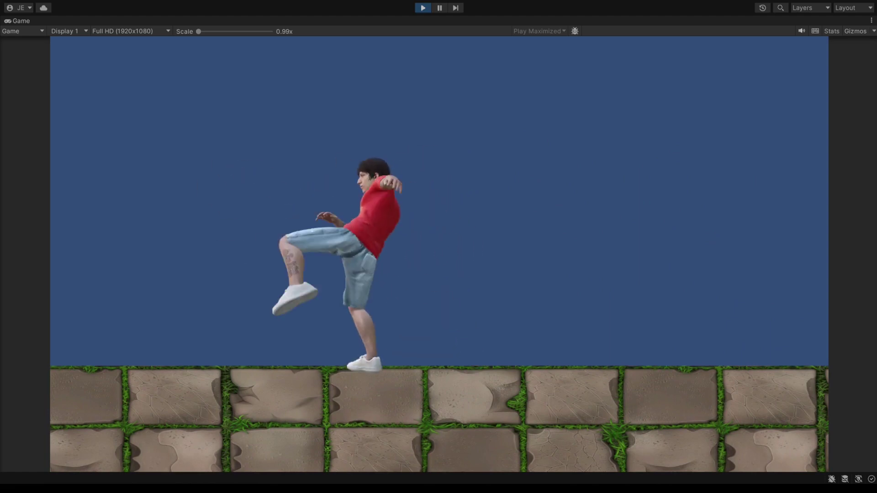
key(space)
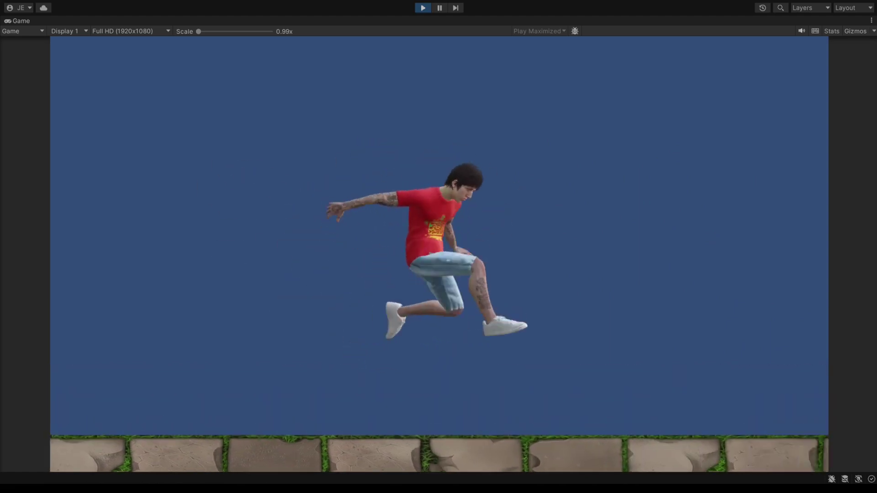
key(Left)
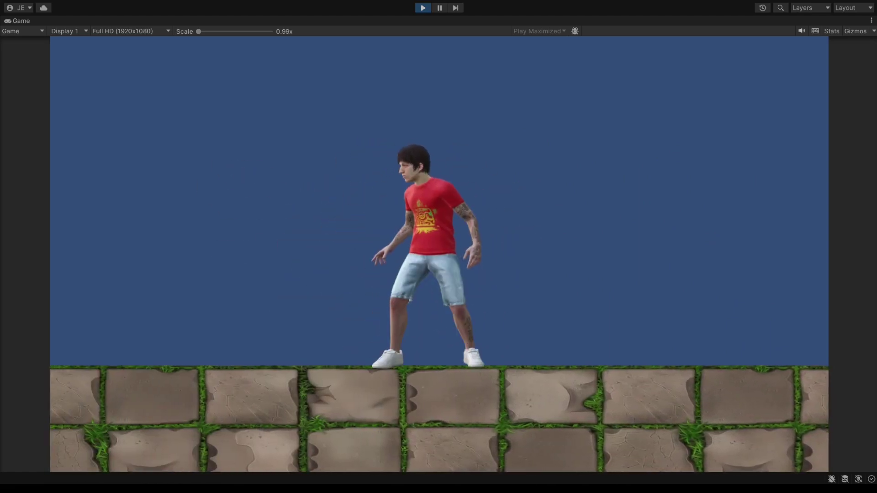